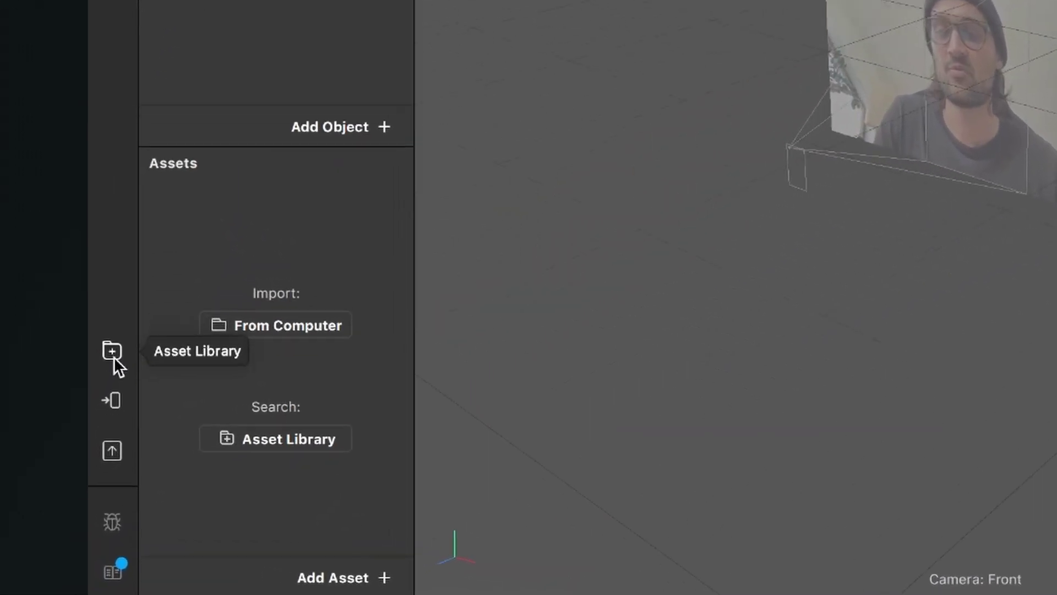
Step: Search the AR Library for 'Sobel', import the free Sobel Filter patch, and close the library
click(112, 355)
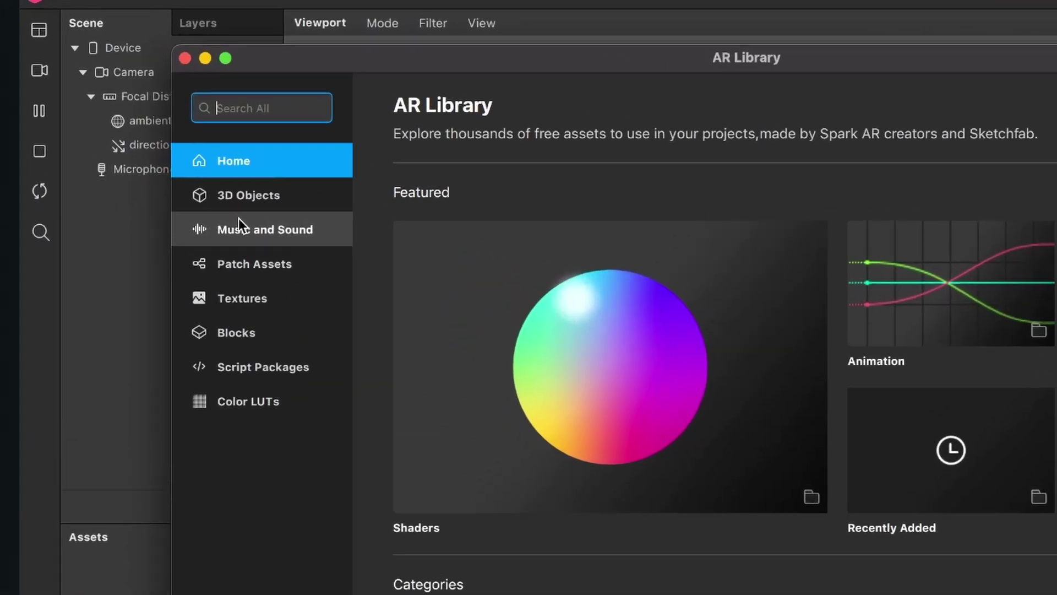
text(Sobel)
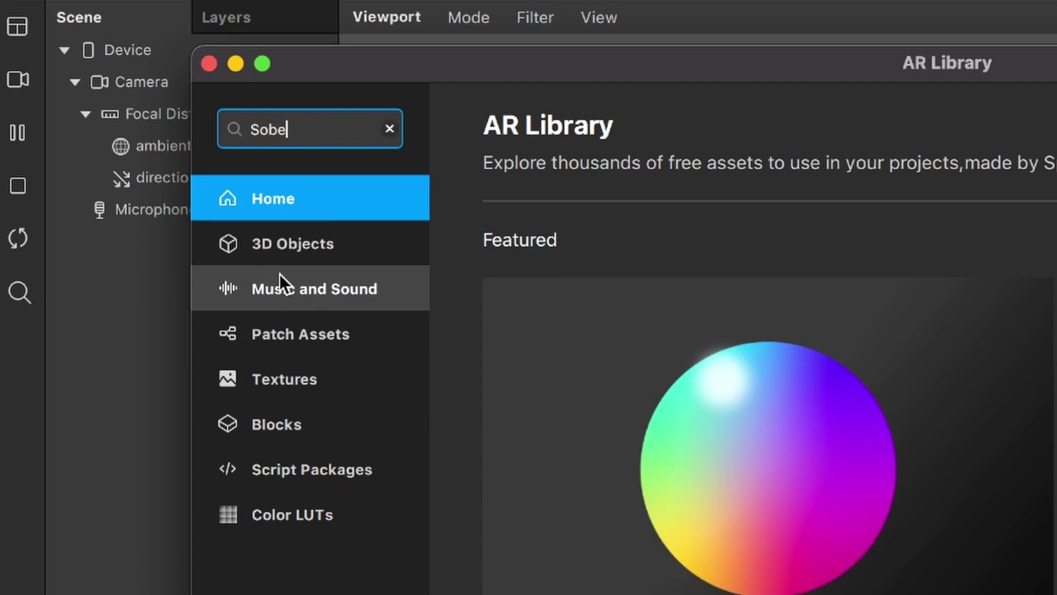
key(Return)
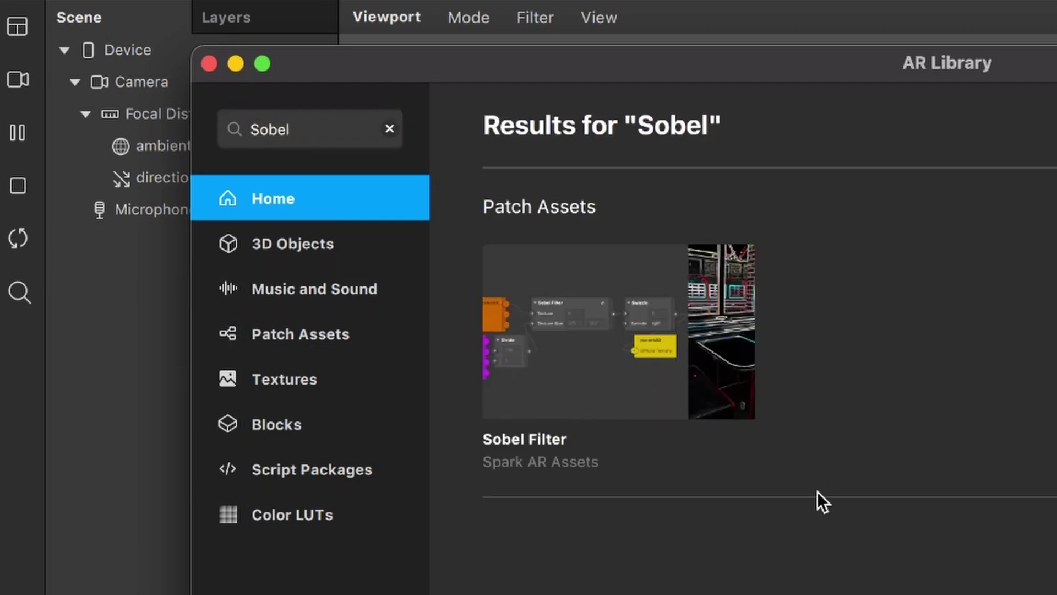
click(649, 336)
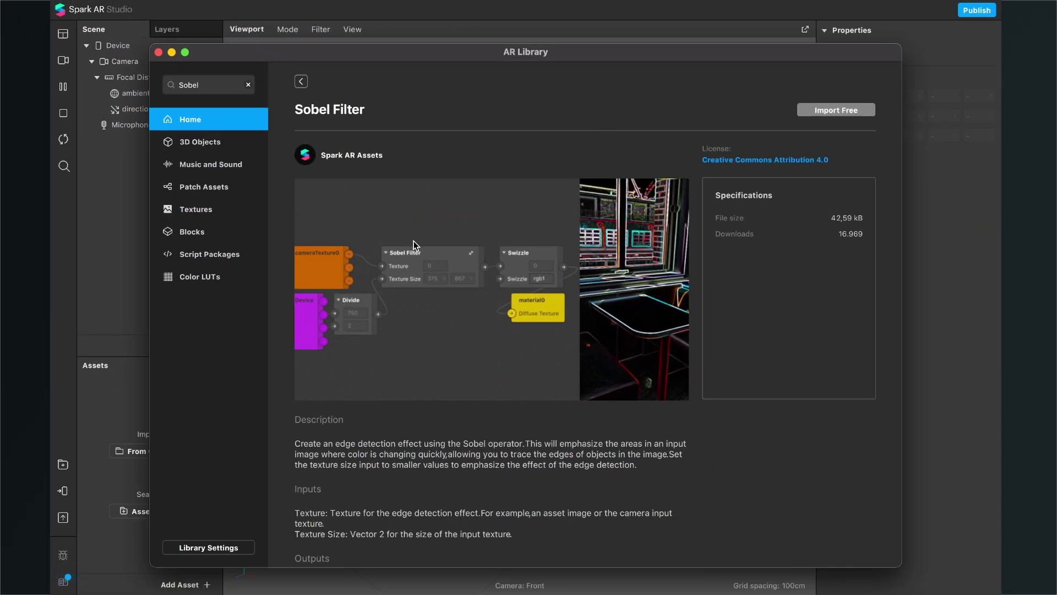
click(838, 111)
click(158, 52)
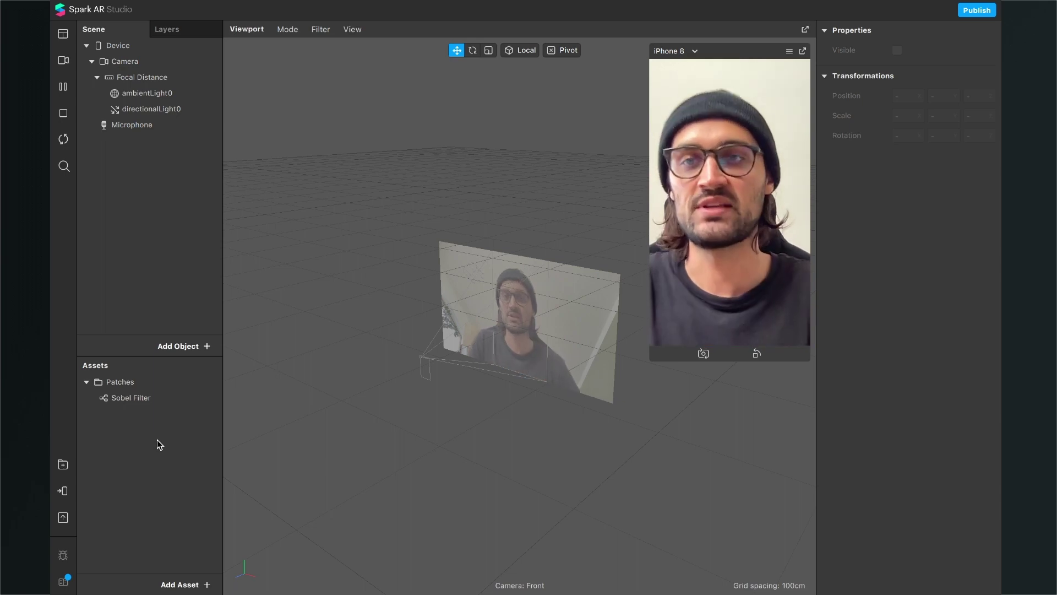
Step: Enable Texture Extraction on the Camera to create a cameraTexture0 texture
click(124, 61)
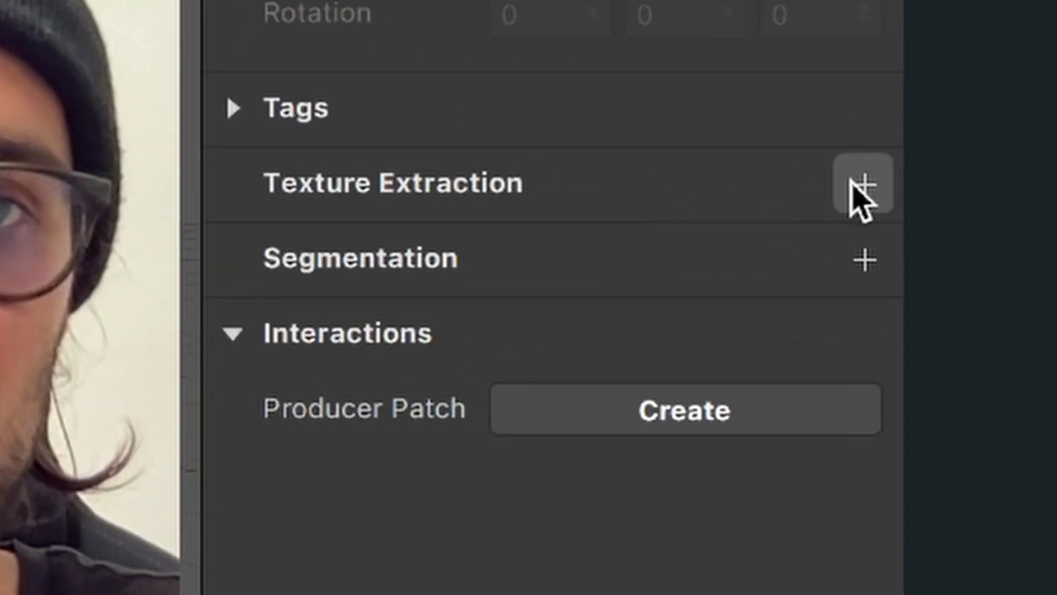
click(853, 185)
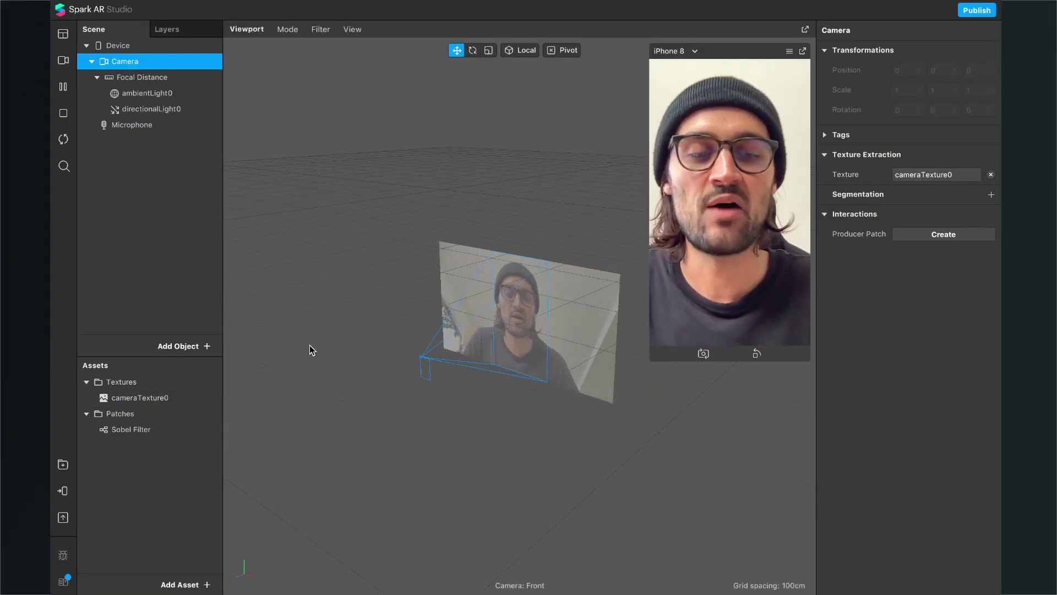
key(super+shift+p)
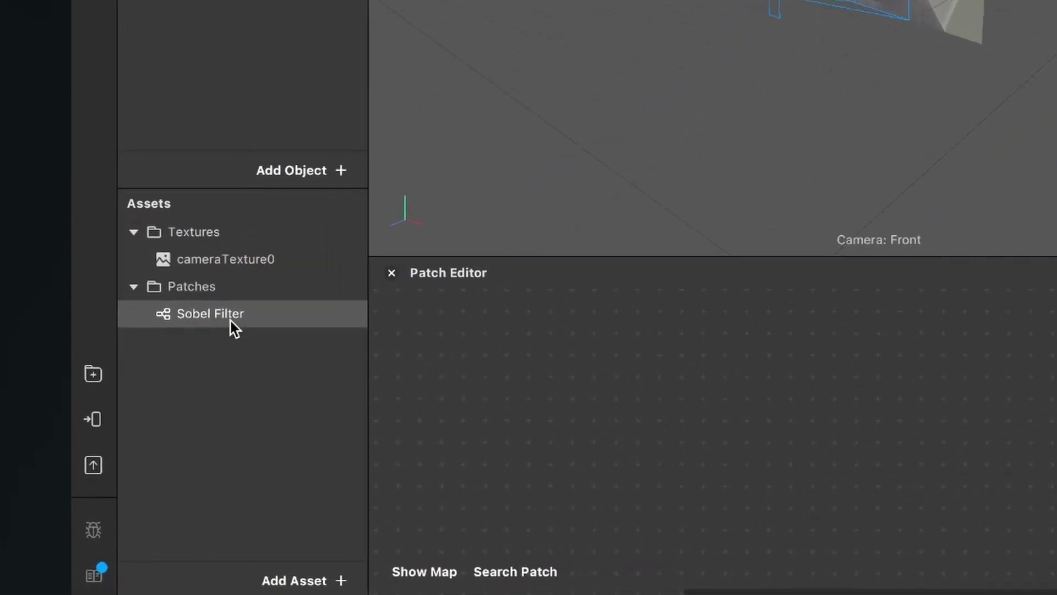
Step: Place Sobel Filter and cameraTexture0 nodes in the Patch Editor and enlarge the graph area
drag(142, 435, 481, 466)
drag(814, 379, 868, 398)
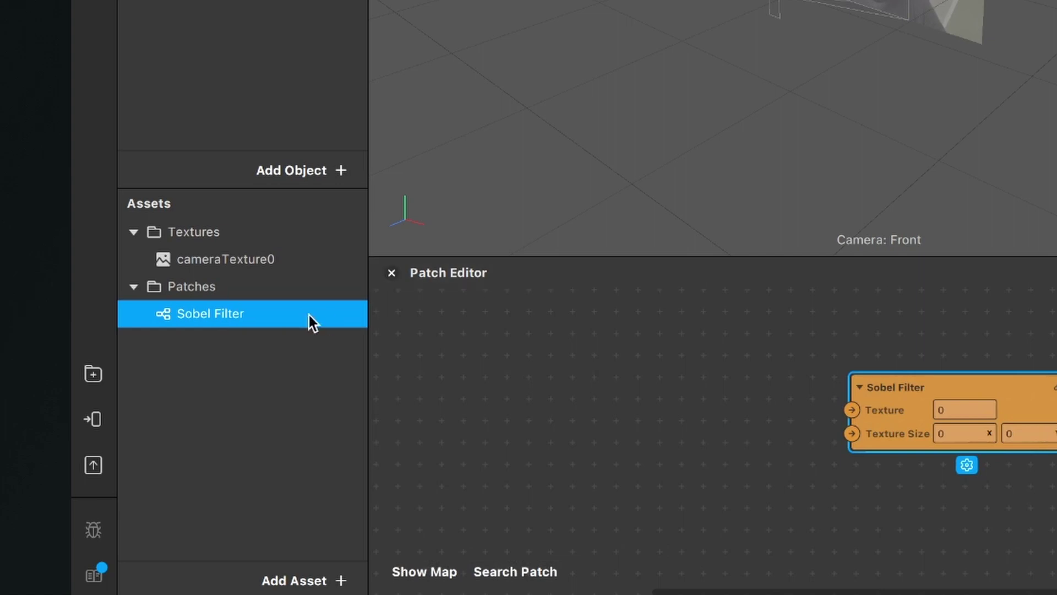
drag(236, 260, 594, 385)
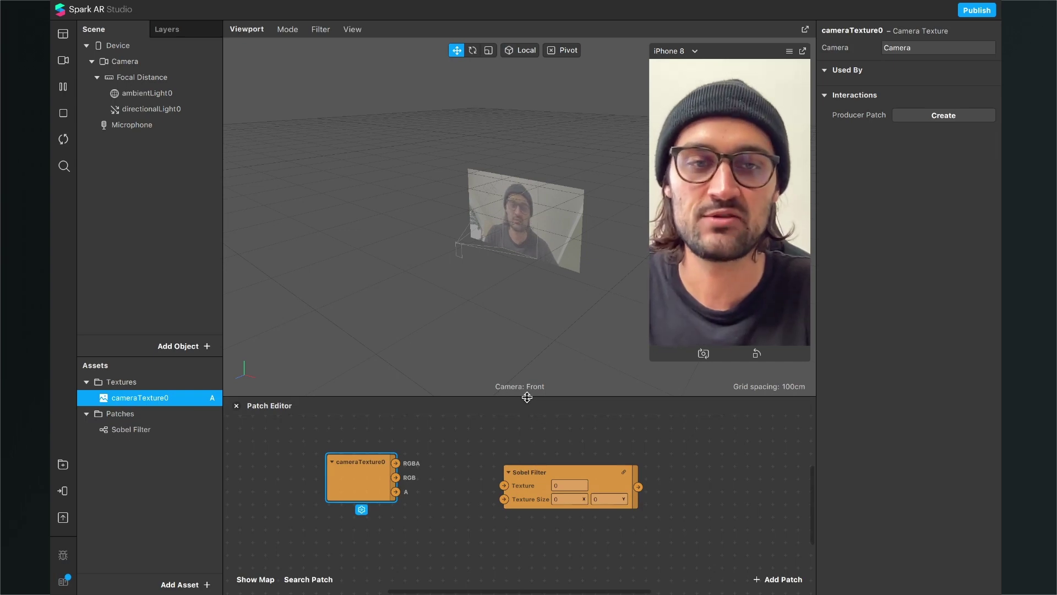
drag(527, 396, 542, 318)
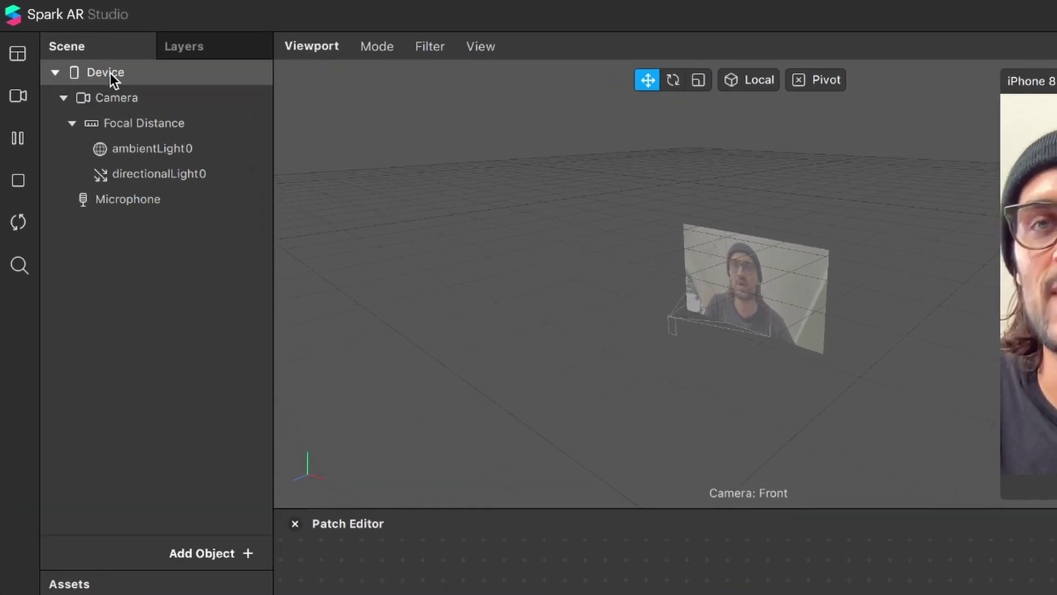
Step: Add a Device patch to the graph and shift the Sobel Filter node right
click(110, 74)
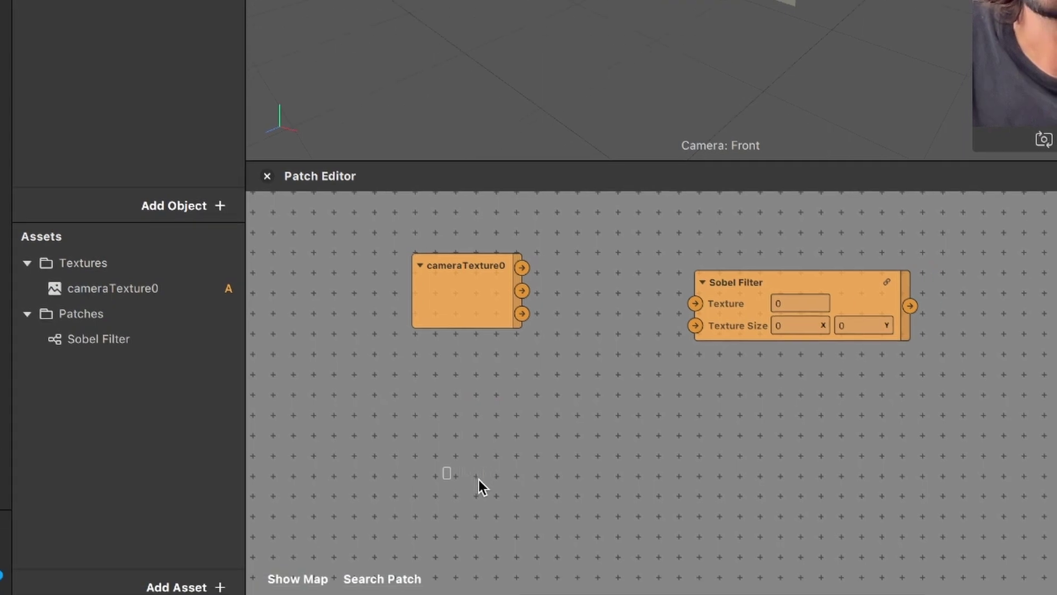
drag(478, 479, 478, 473)
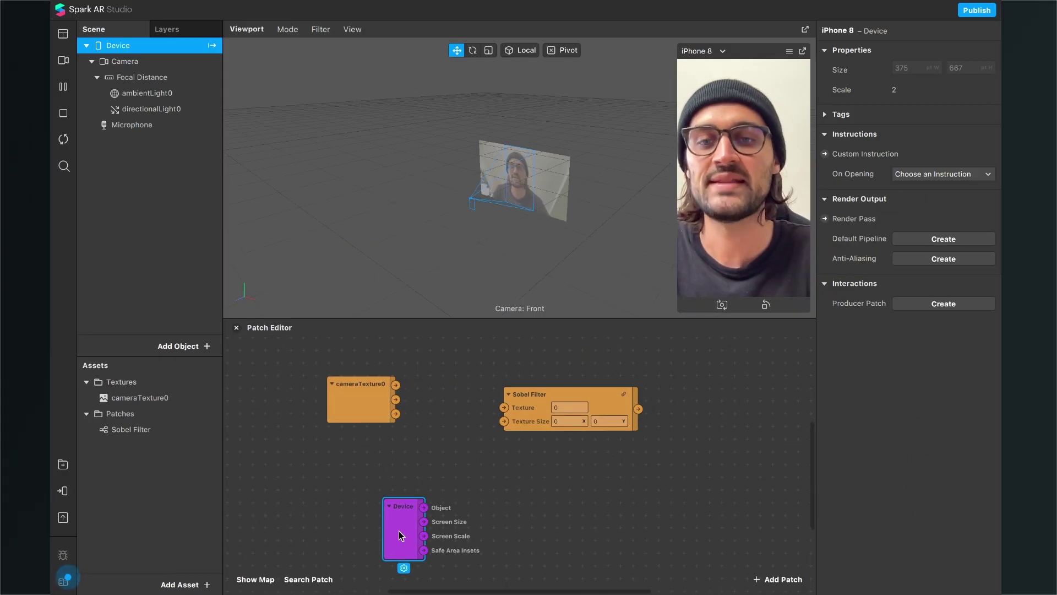
drag(399, 533, 384, 512)
drag(325, 494, 332, 498)
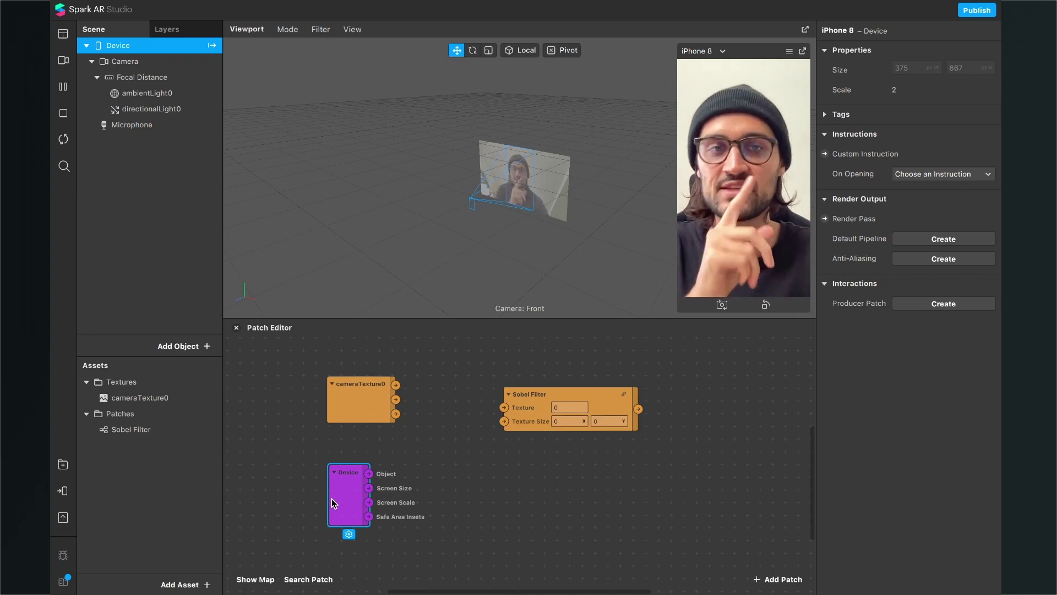
drag(557, 395, 617, 385)
Step: Add a Divide patch to the graph
click(782, 581)
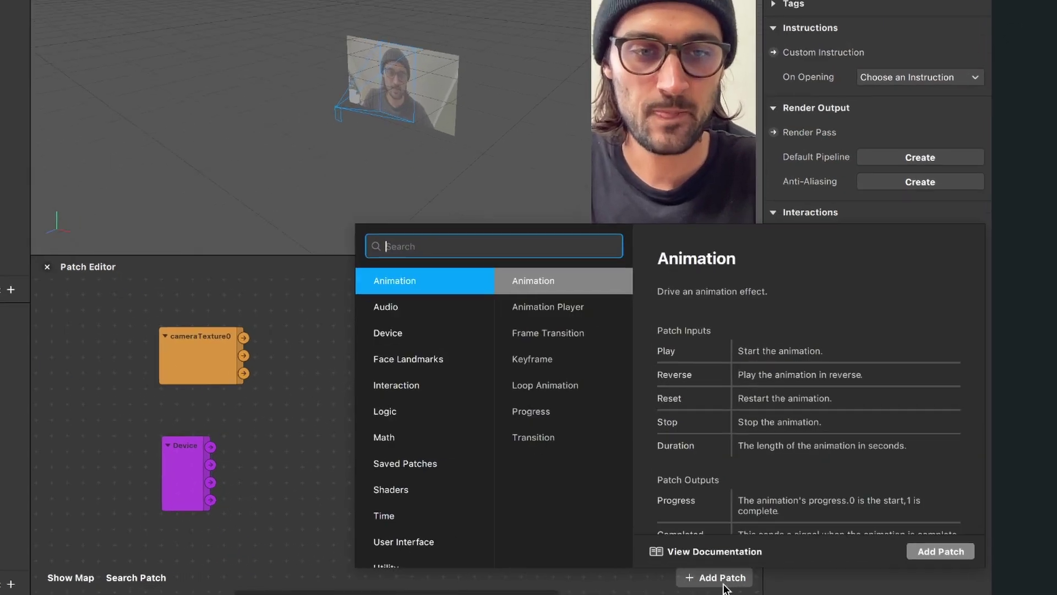
text(div)
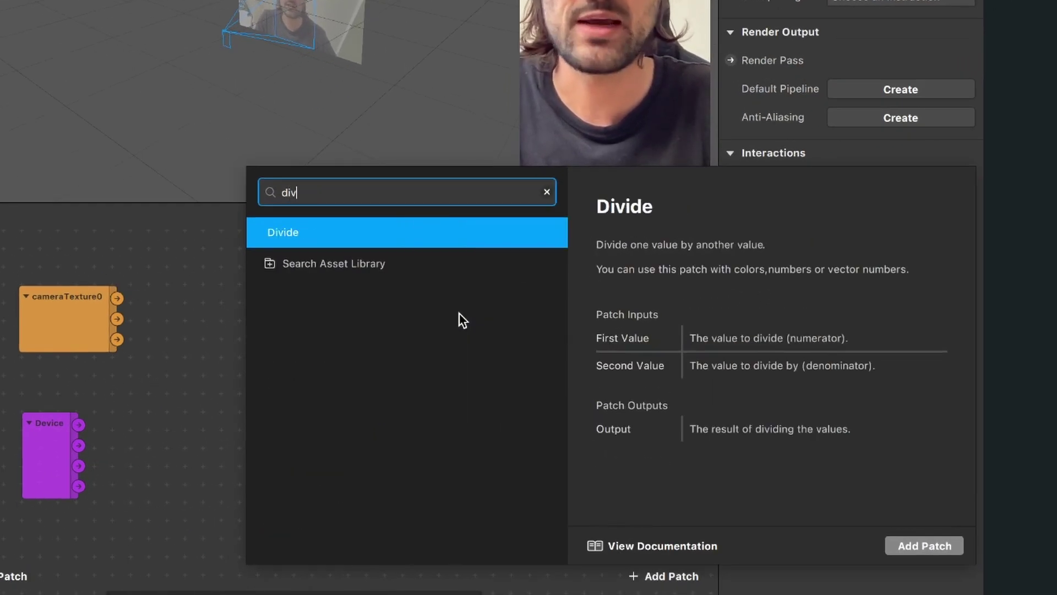
key(Return)
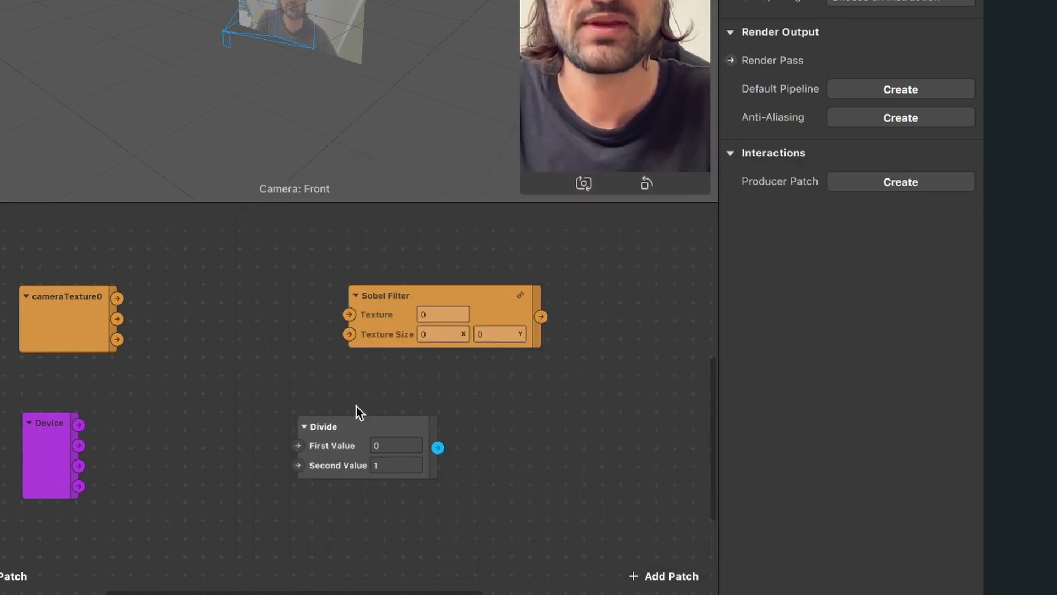
click(338, 438)
Step: Add a Swizzle patch and position it to the right of the Sobel Filter
click(682, 576)
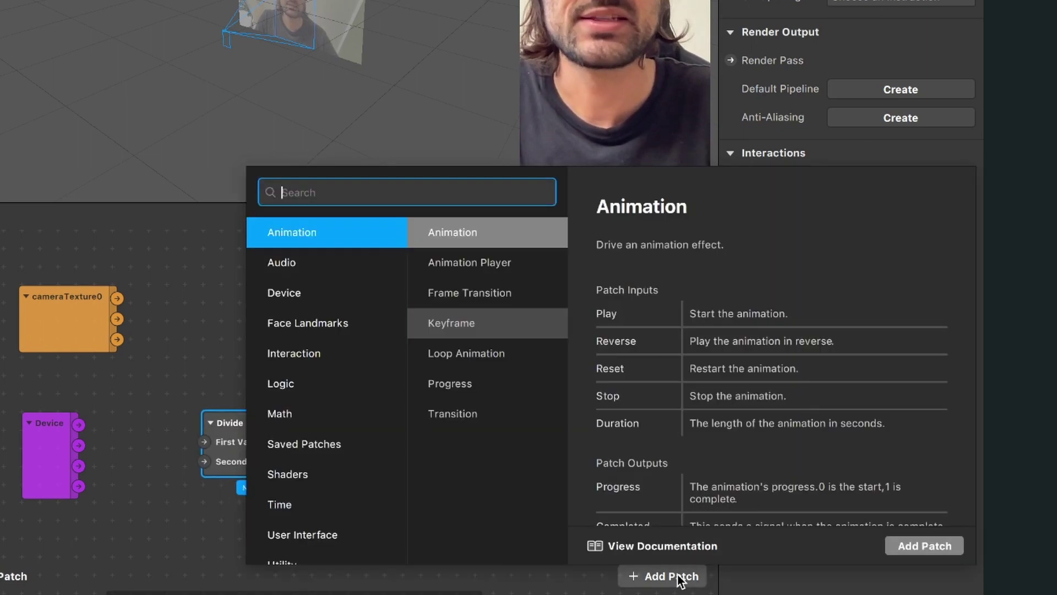
text(swi)
key(Down)
key(Return)
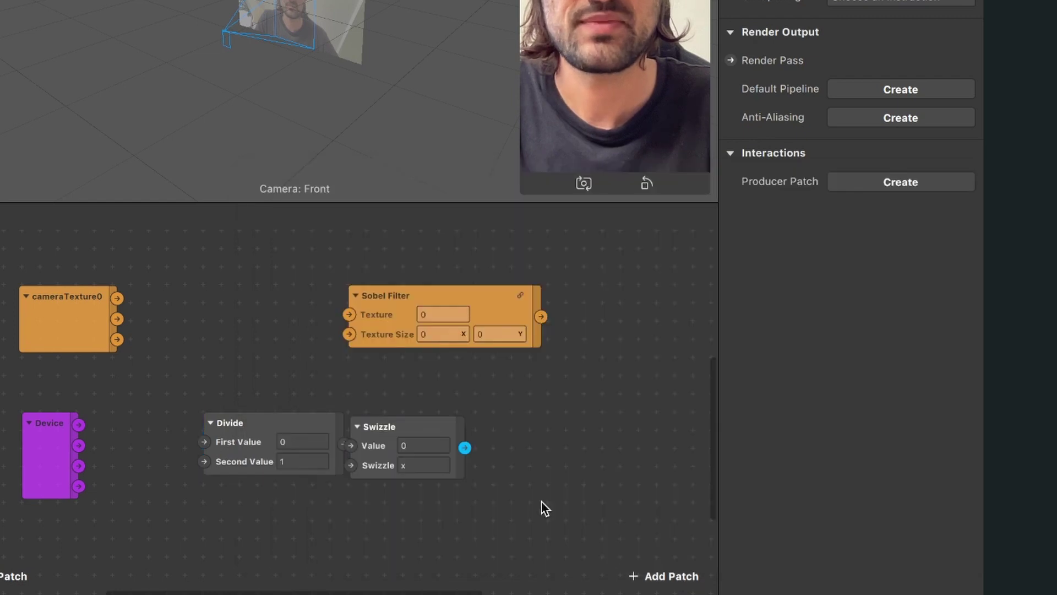
scroll(541, 500, right, 3)
scroll(268, 401, down, 3)
drag(267, 405, 429, 348)
drag(279, 327, 251, 355)
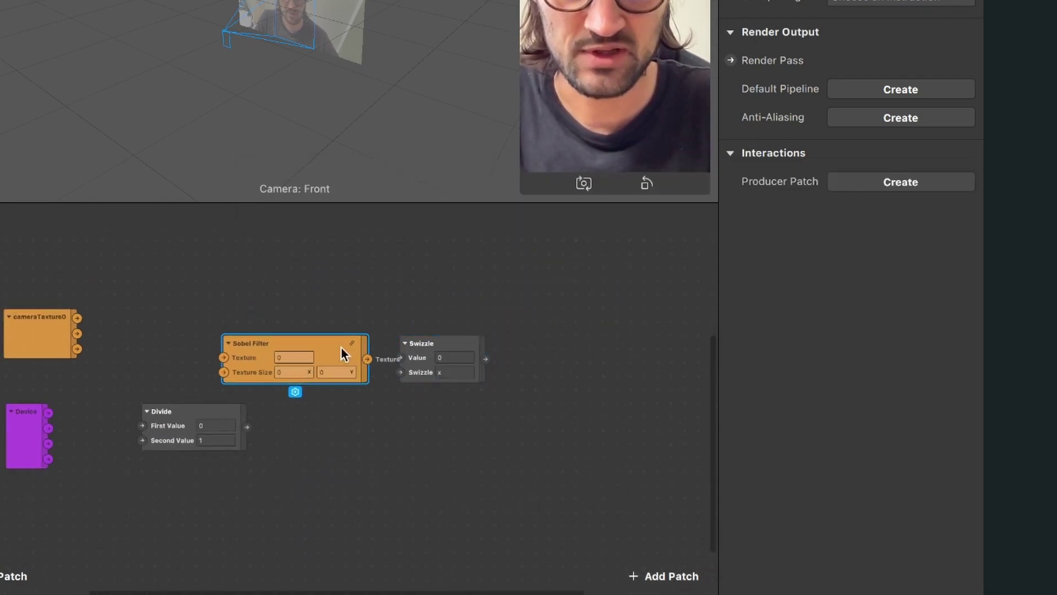
drag(446, 348, 487, 348)
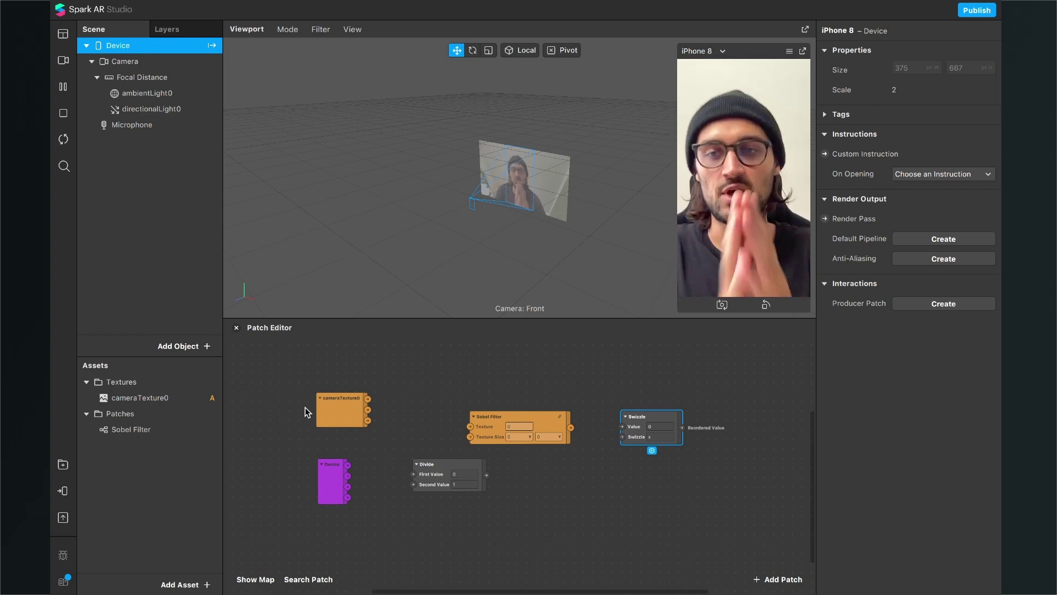
Step: Create a new material named 'Sobel'
click(177, 584)
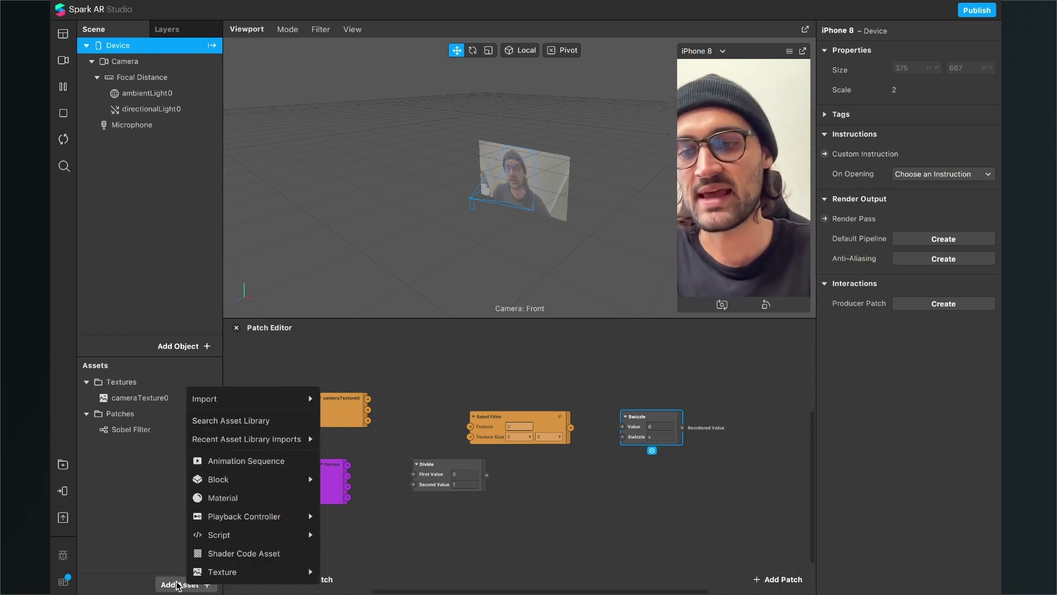
click(262, 496)
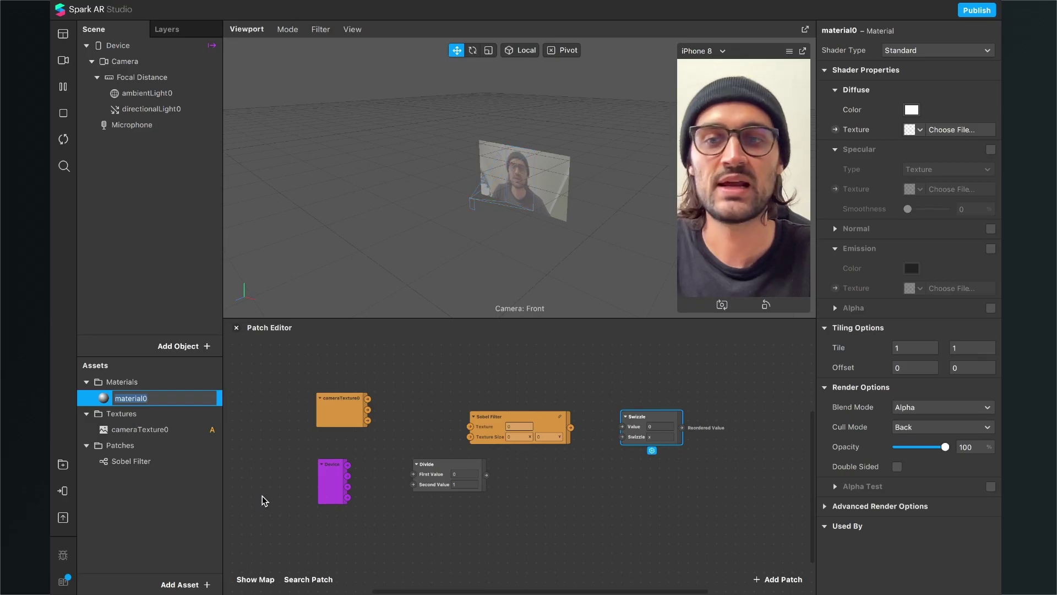
text(Sobel)
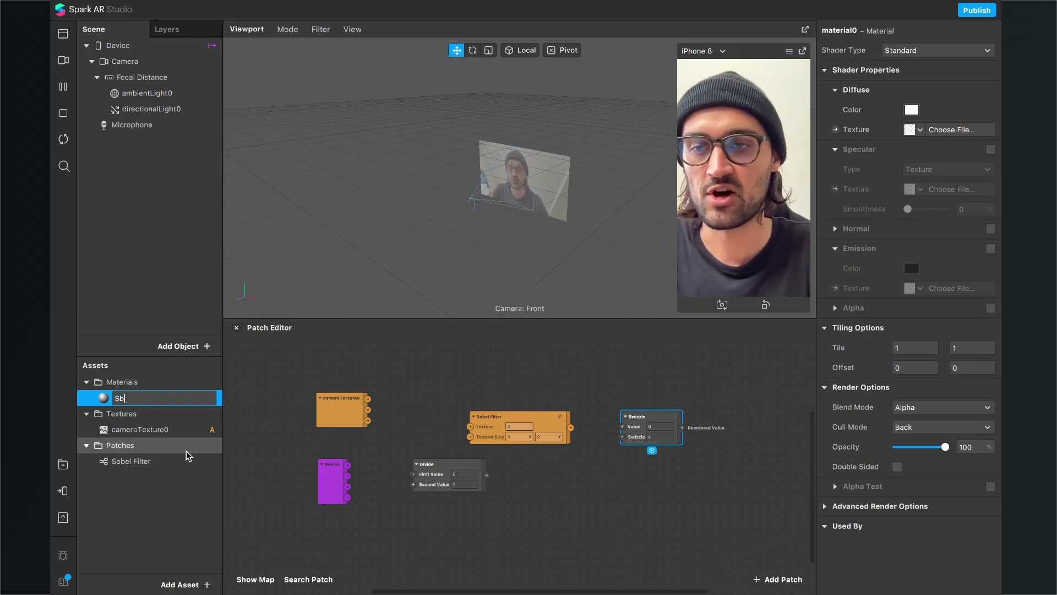
key(Return)
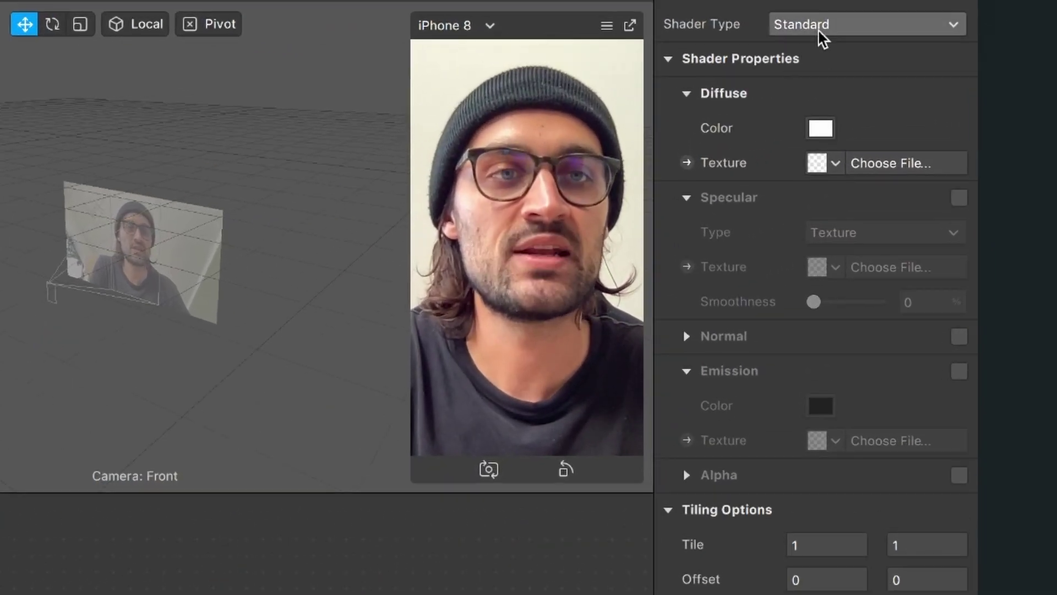
Step: Set the Sobel material's Shader Type to Flat and Blend Mode to Subtract
click(912, 53)
click(820, 31)
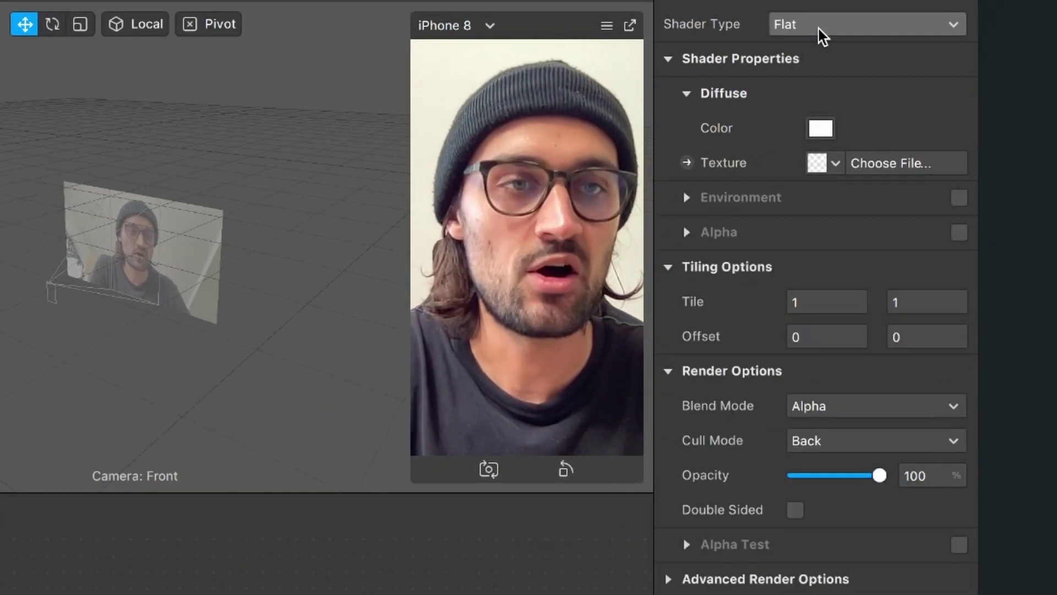
click(832, 406)
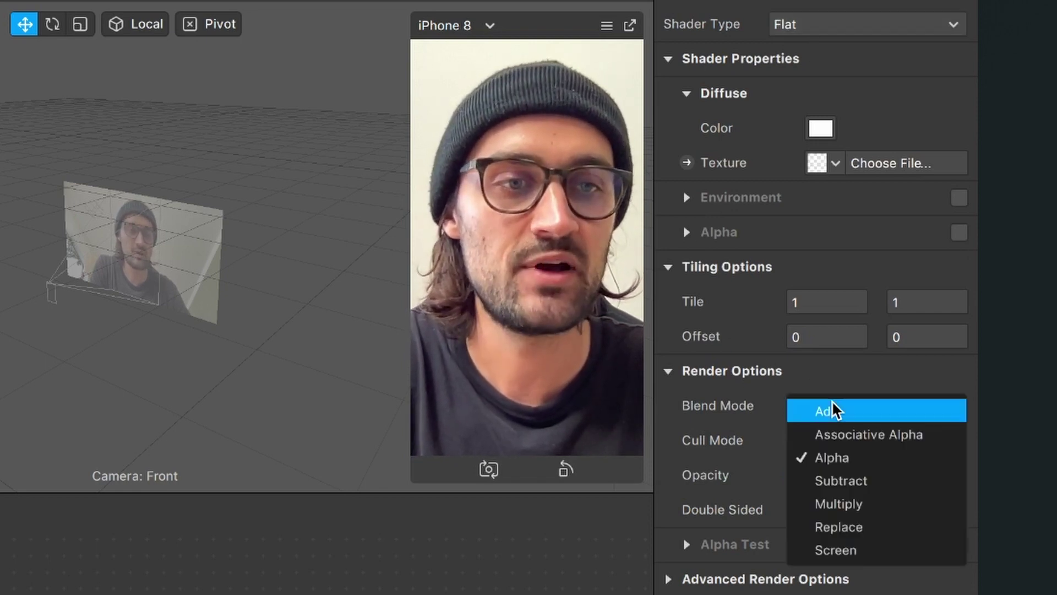
click(857, 490)
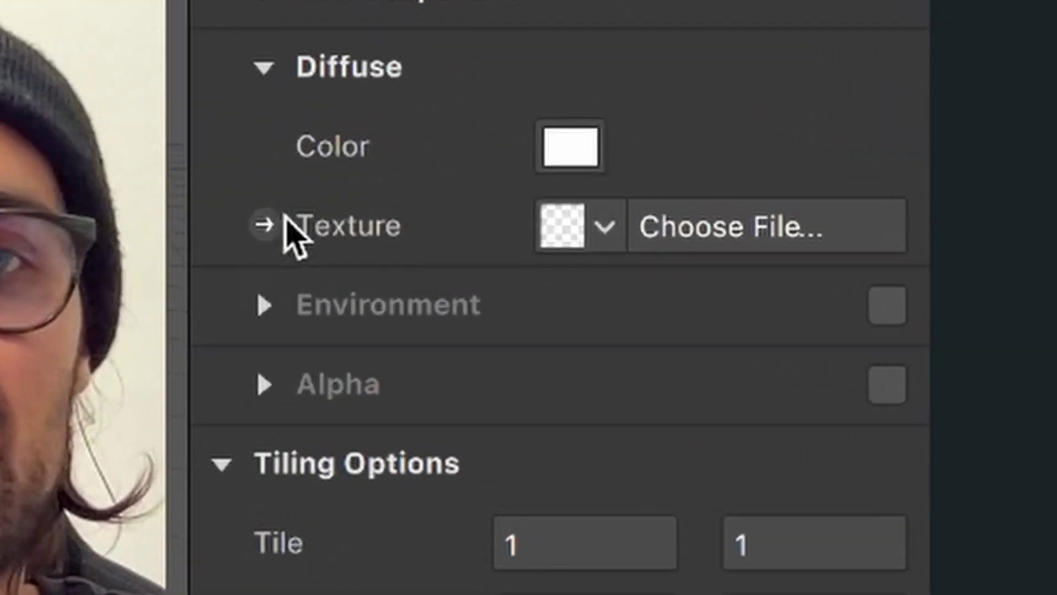
Step: Create a Diffuse Texture patch for the Sobel material and place it right of Swizzle
click(273, 217)
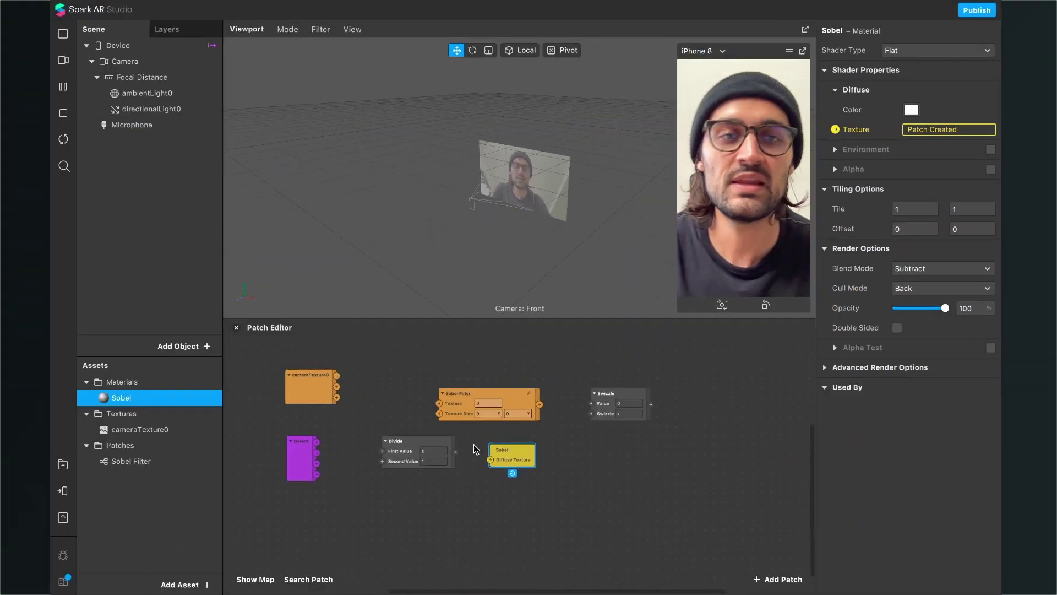
scroll(500, 497, up, 3)
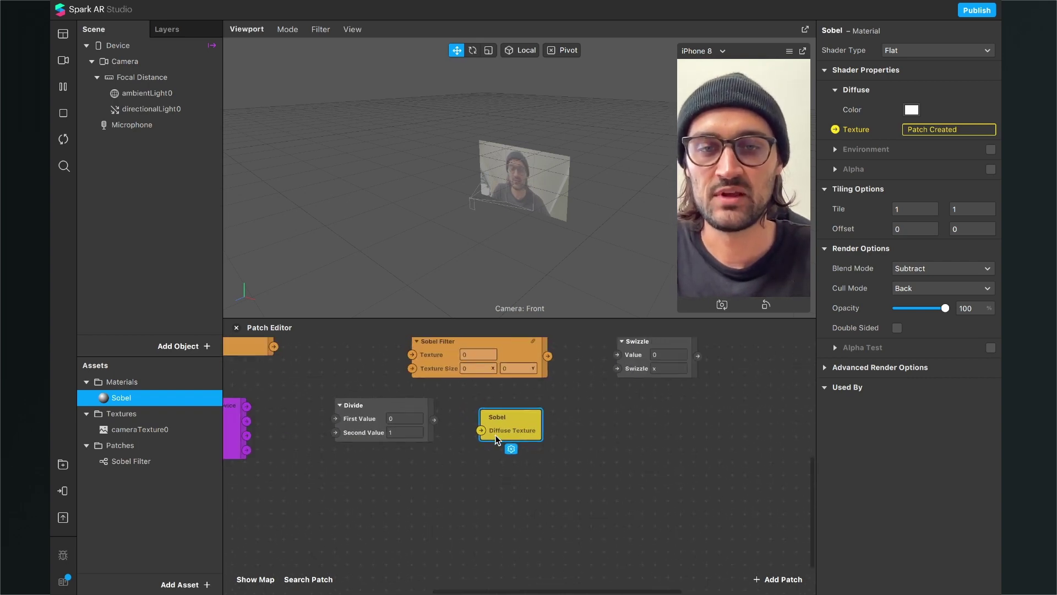
scroll(418, 423, down, 3)
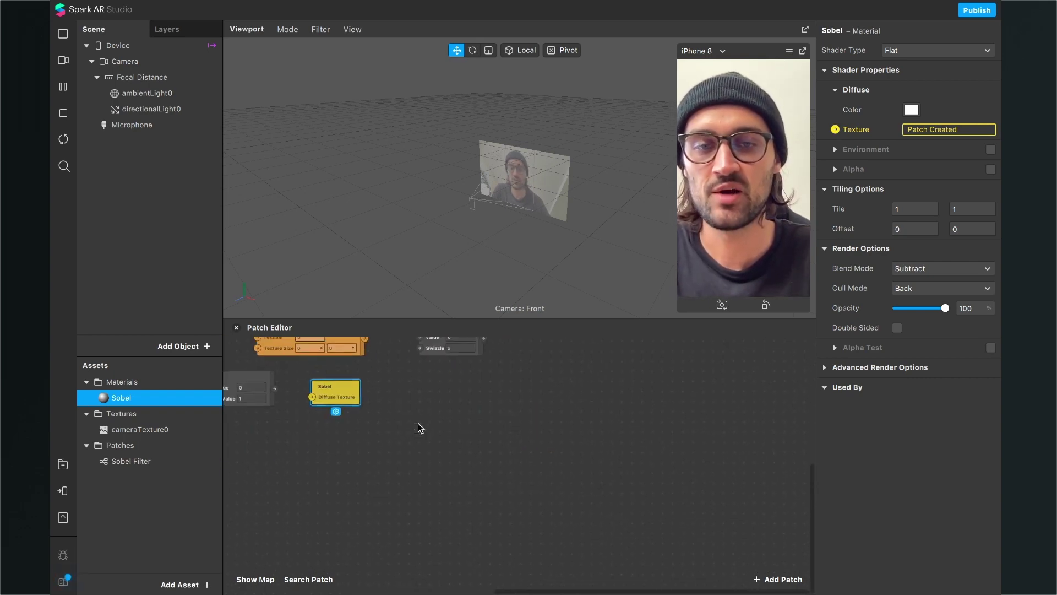
scroll(418, 423, left, 3)
drag(493, 455, 709, 404)
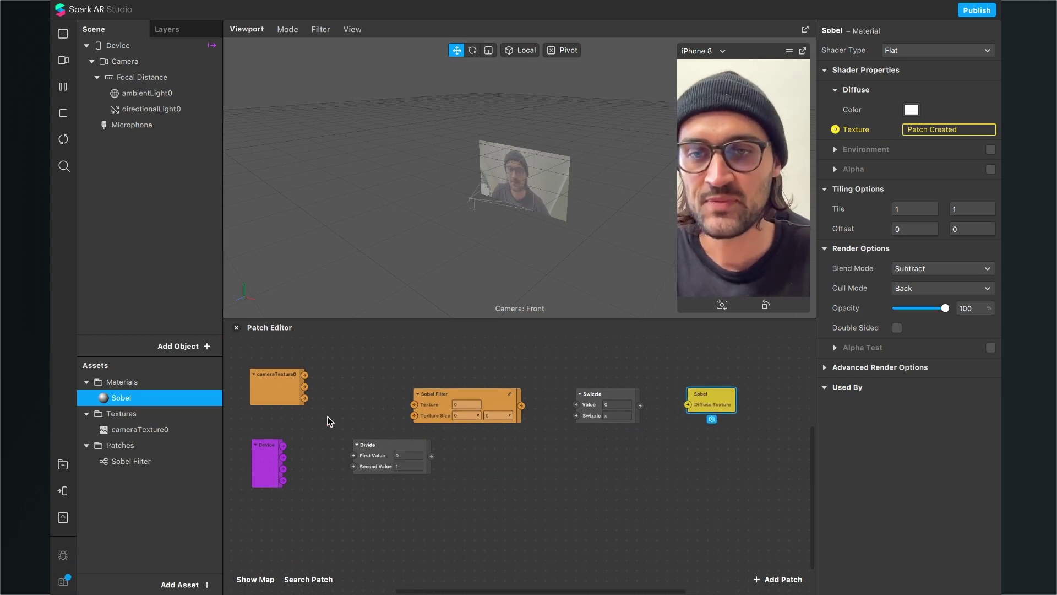
Step: Connect cameraTexture0's RGBA output to the Sobel Filter's Texture input
drag(384, 447, 384, 458)
scroll(366, 430, left, 3)
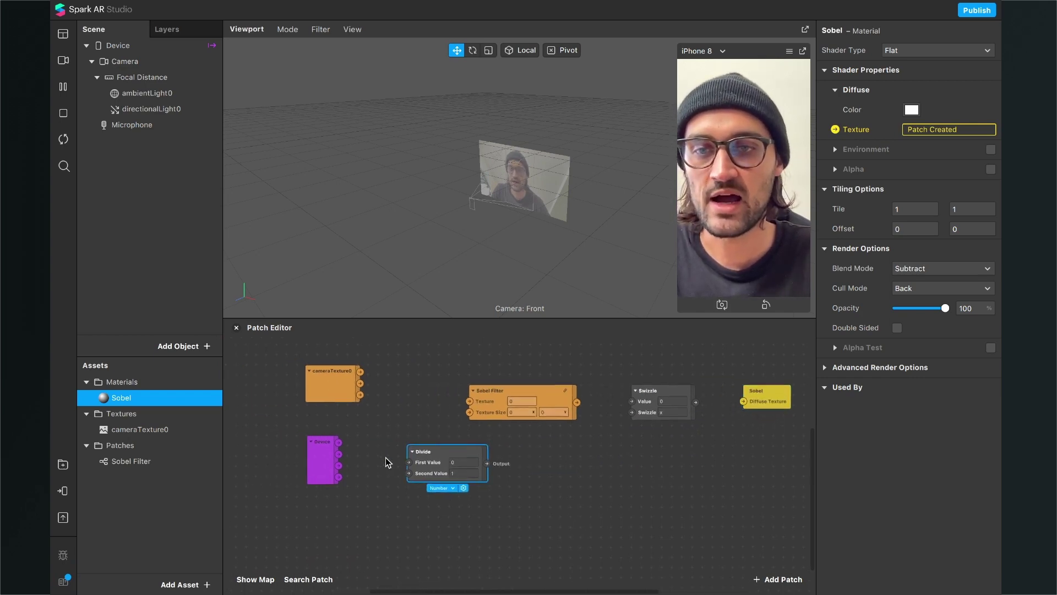
scroll(432, 470, right, 3)
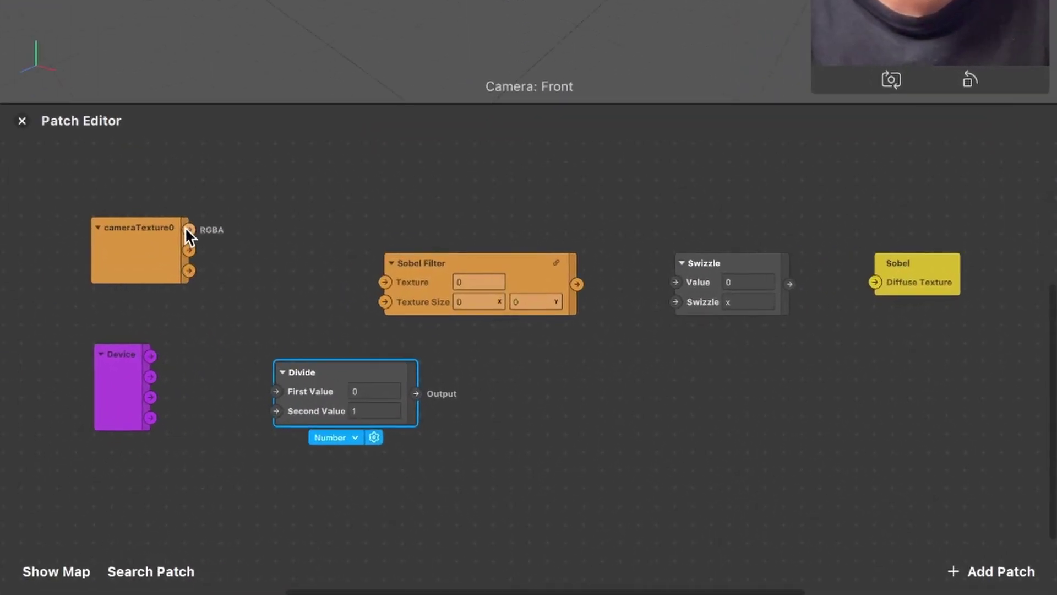
ctrl+scroll(184, 226, up, 3)
drag(188, 232, 505, 309)
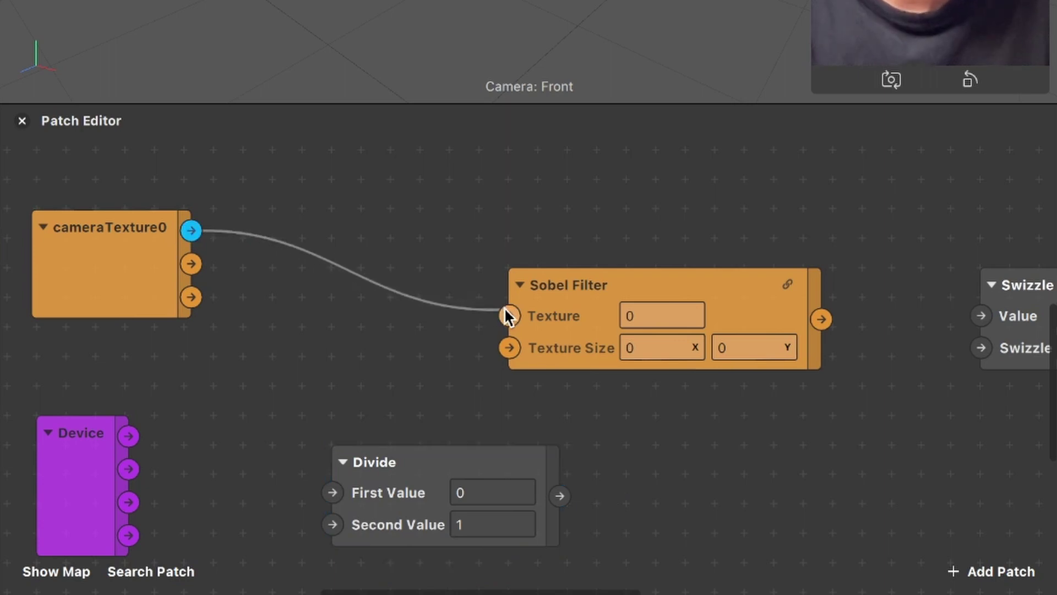
Step: Divide Device Screen Size by Screen Scale and feed the result into Texture Size (375×667)
scroll(299, 359, down, 5)
scroll(299, 359, left, 5)
click(193, 374)
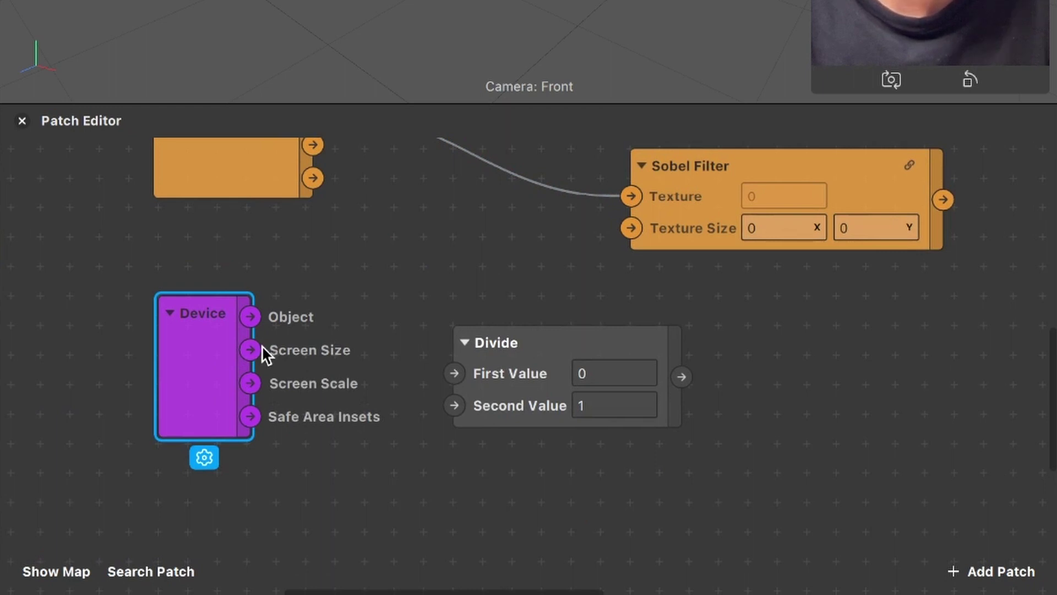
drag(258, 352, 449, 373)
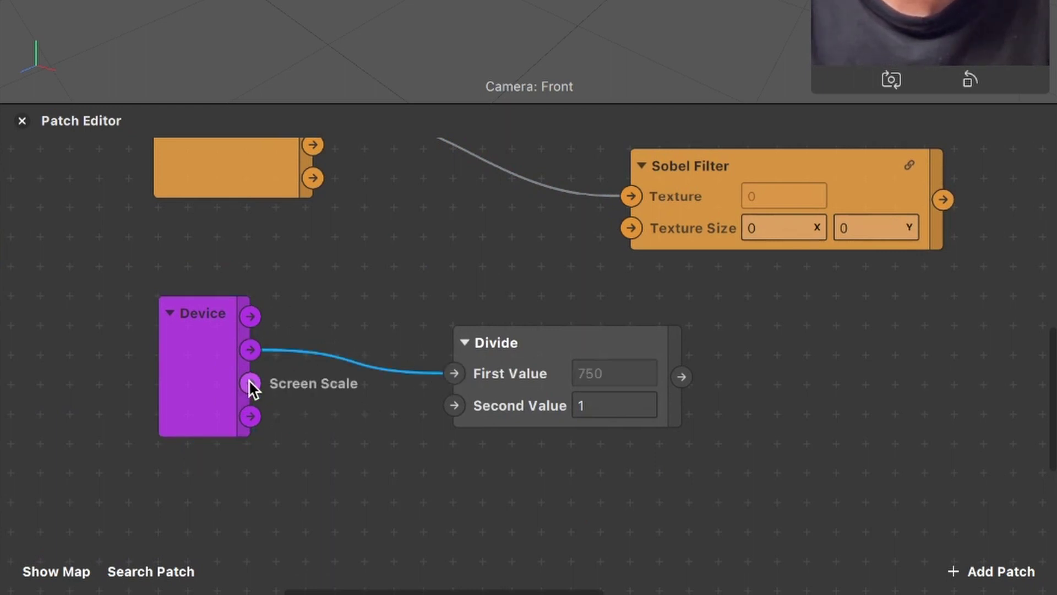
drag(249, 381, 455, 406)
scroll(452, 398, right, 5)
drag(481, 373, 333, 348)
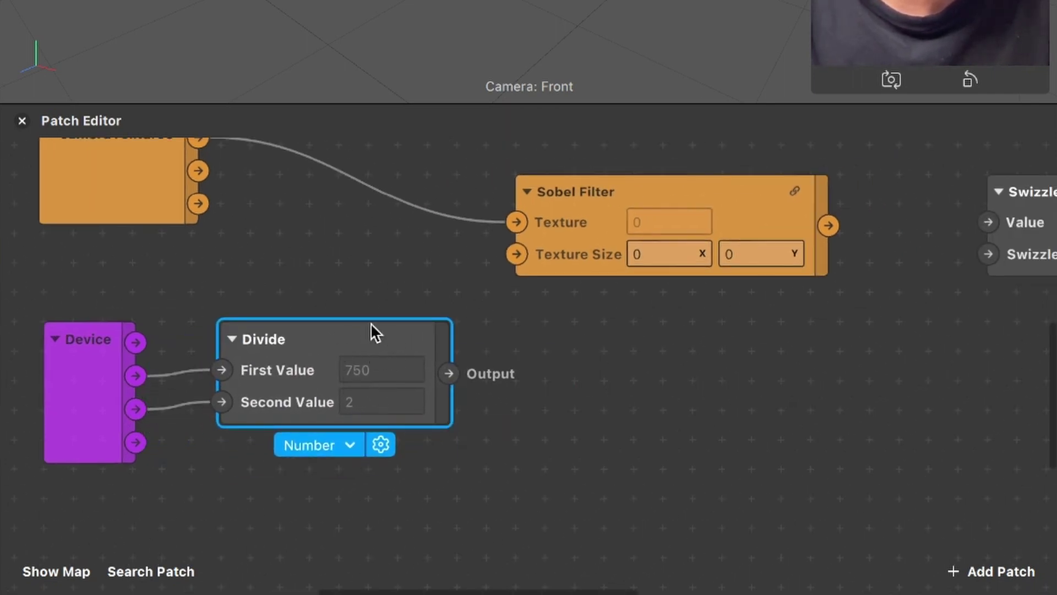
drag(449, 365, 514, 253)
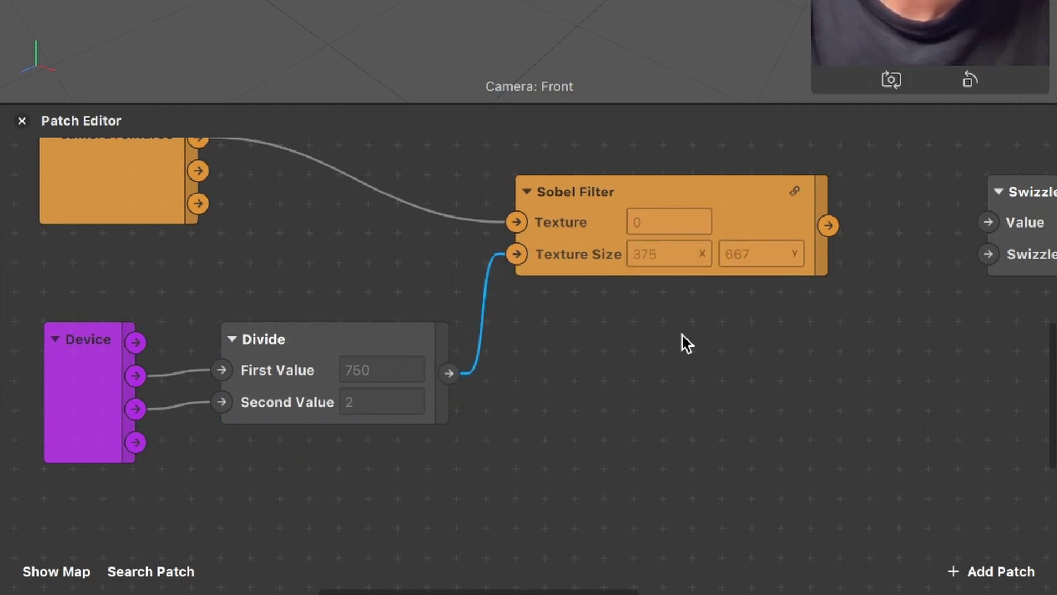
scroll(682, 334, right, 6)
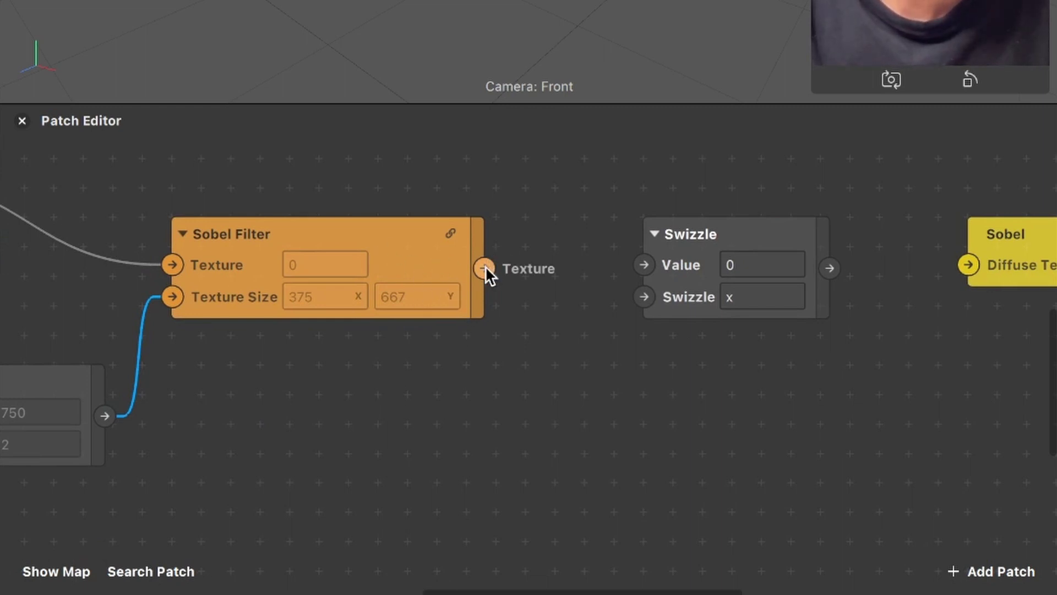
Step: Wire the Sobel Filter output through Swizzle (x) into the Sobel material's Diffuse Texture
drag(485, 268, 558, 267)
drag(643, 260, 643, 265)
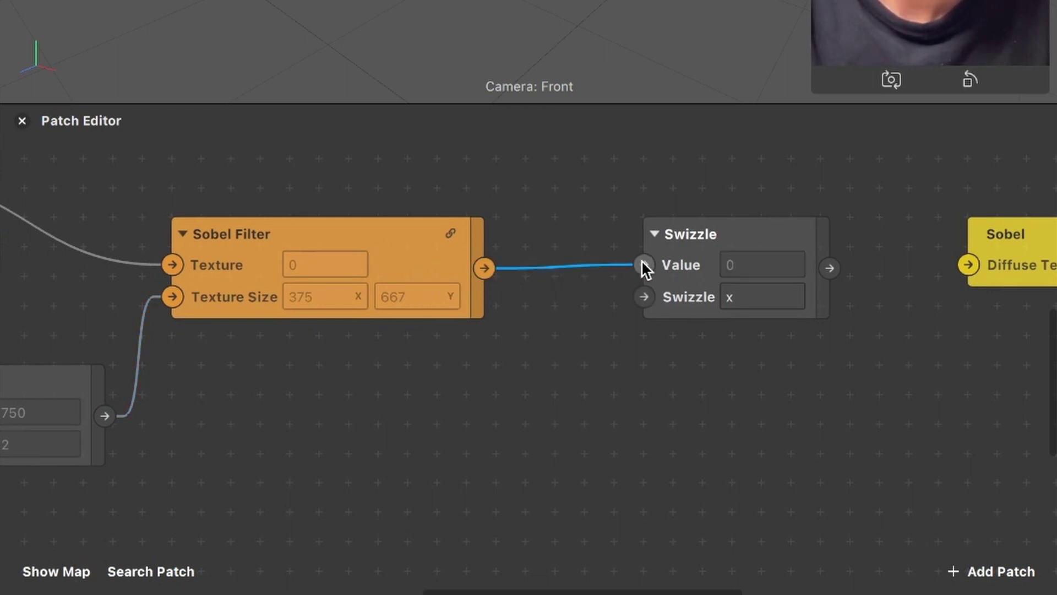
scroll(642, 263, right, 5)
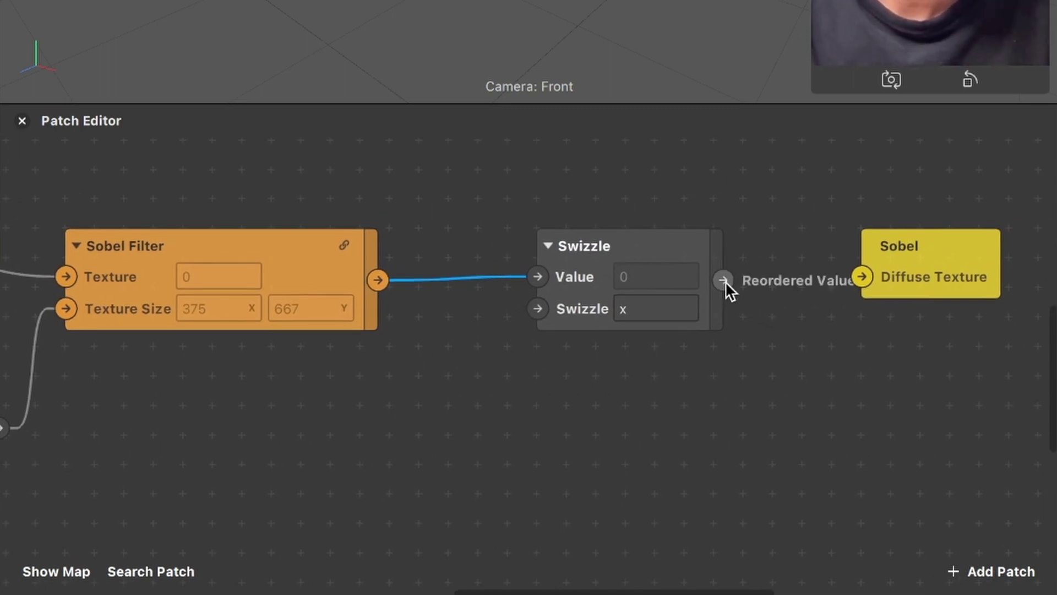
drag(726, 281, 924, 278)
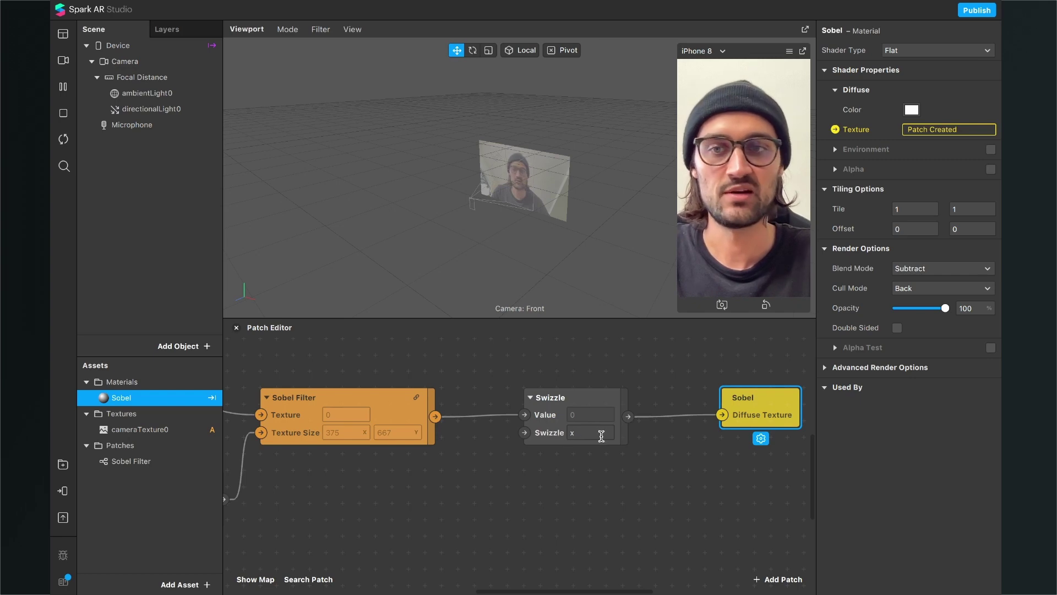
Step: Add two rectangles, rectangle0 and rectangle1, to the scene
click(193, 345)
text(43)
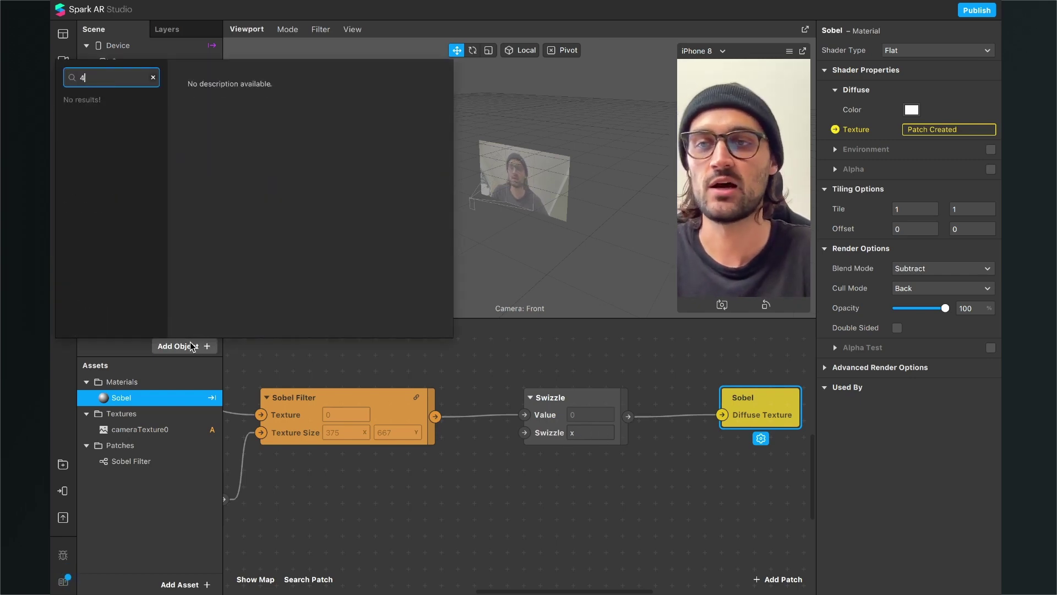
key(BackSpace)
text(rec)
key(Return)
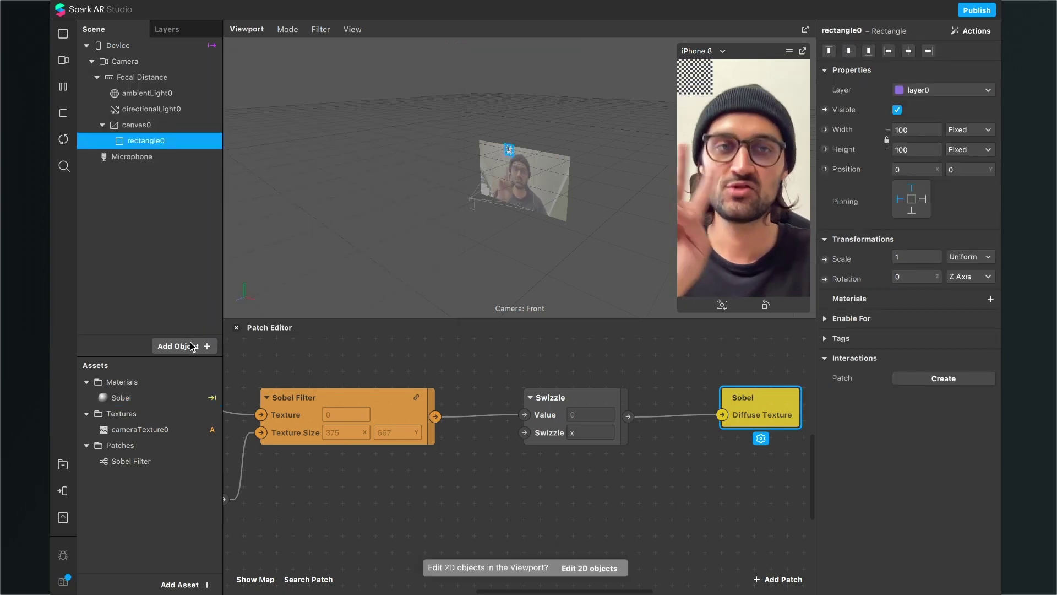
click(182, 346)
text(rec)
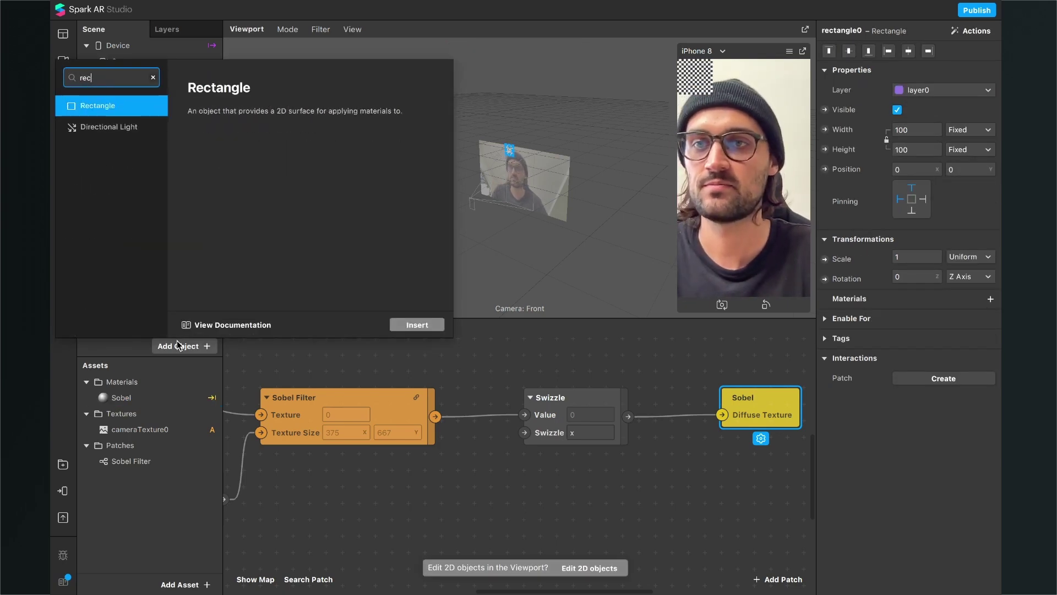
key(Return)
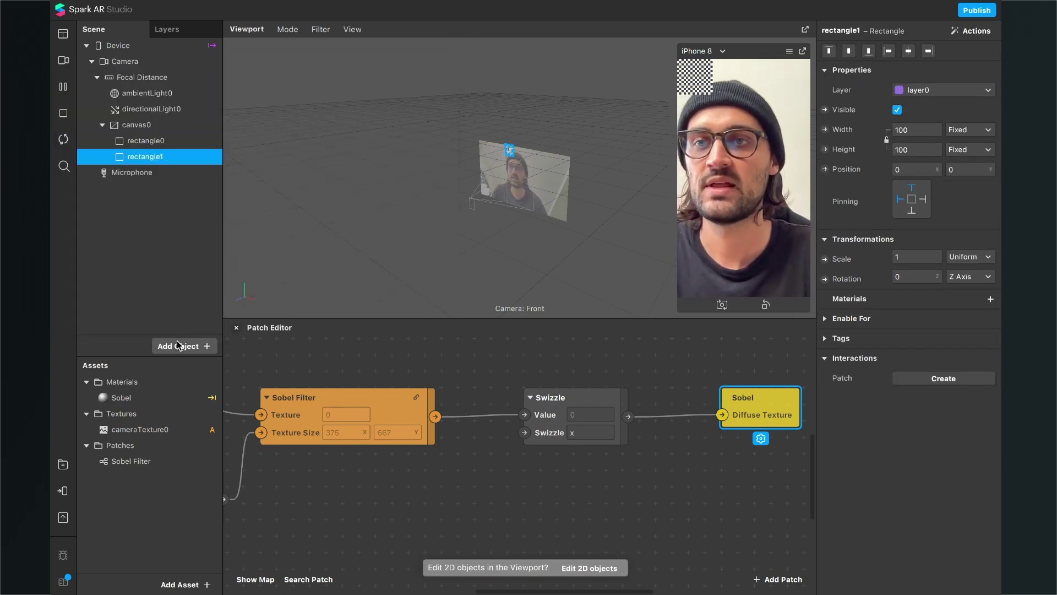
Step: Make rectangle1 fill the screen at 100 Relative width and height
shift+click(155, 142)
click(150, 156)
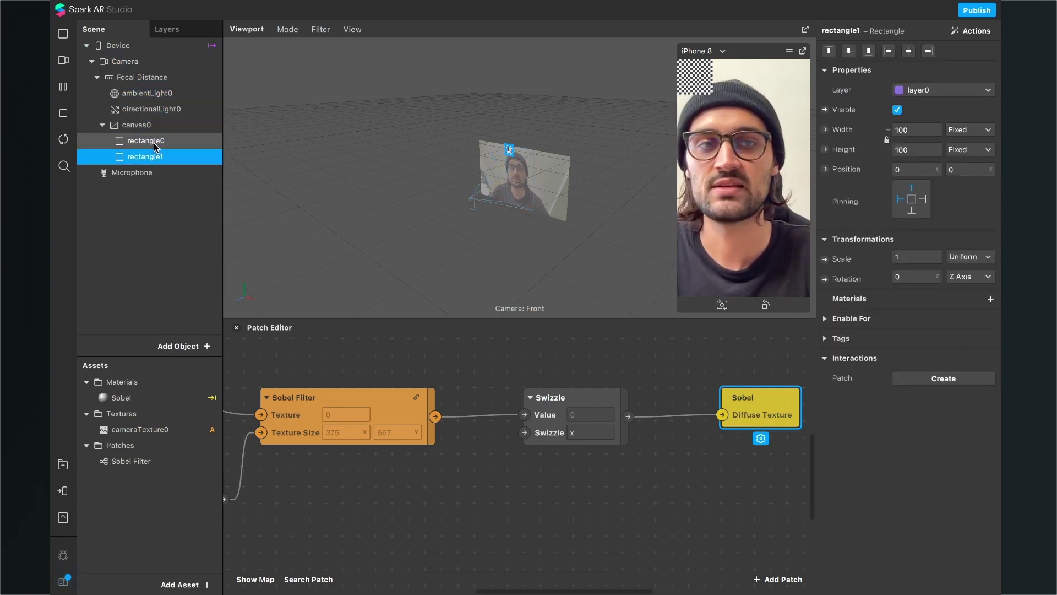
mouse_move(909, 130)
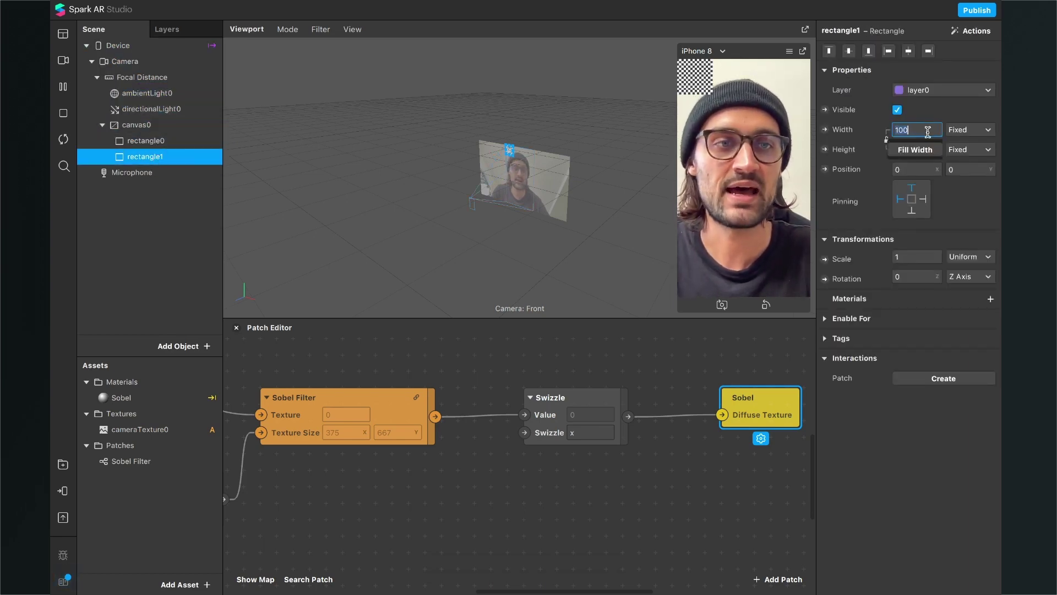
click(915, 149)
mouse_move(919, 147)
click(915, 169)
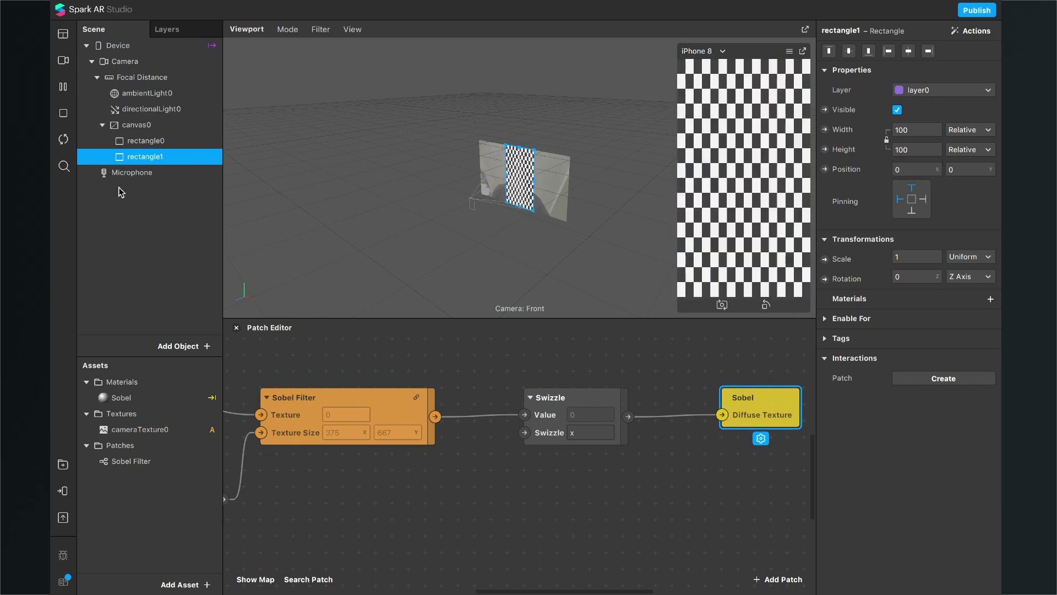
Step: Make rectangle0 fill the screen at 100 Relative width and height too
click(150, 147)
mouse_move(912, 131)
click(915, 150)
mouse_move(915, 152)
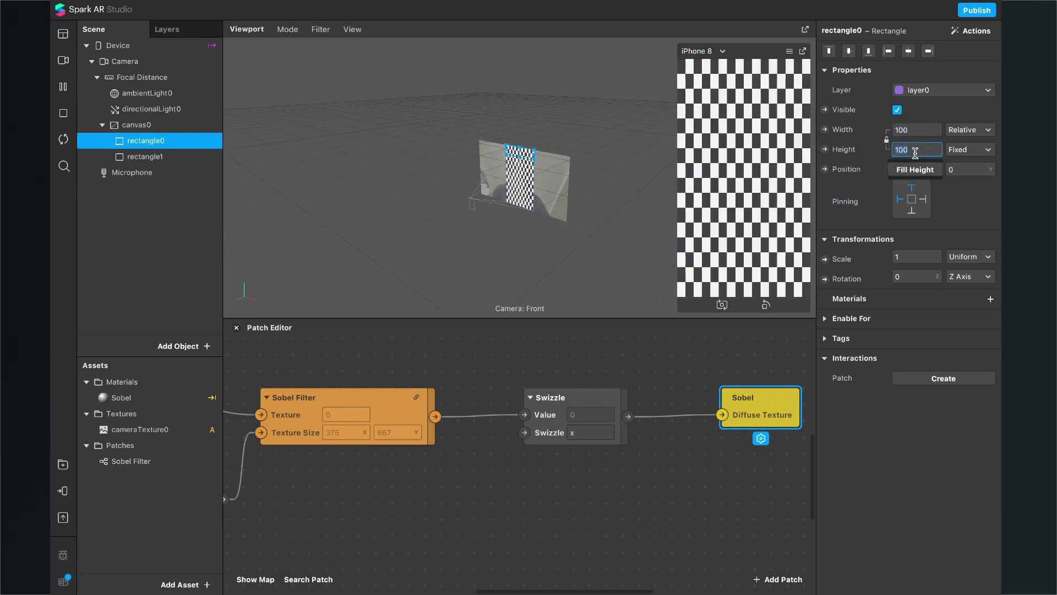
click(916, 171)
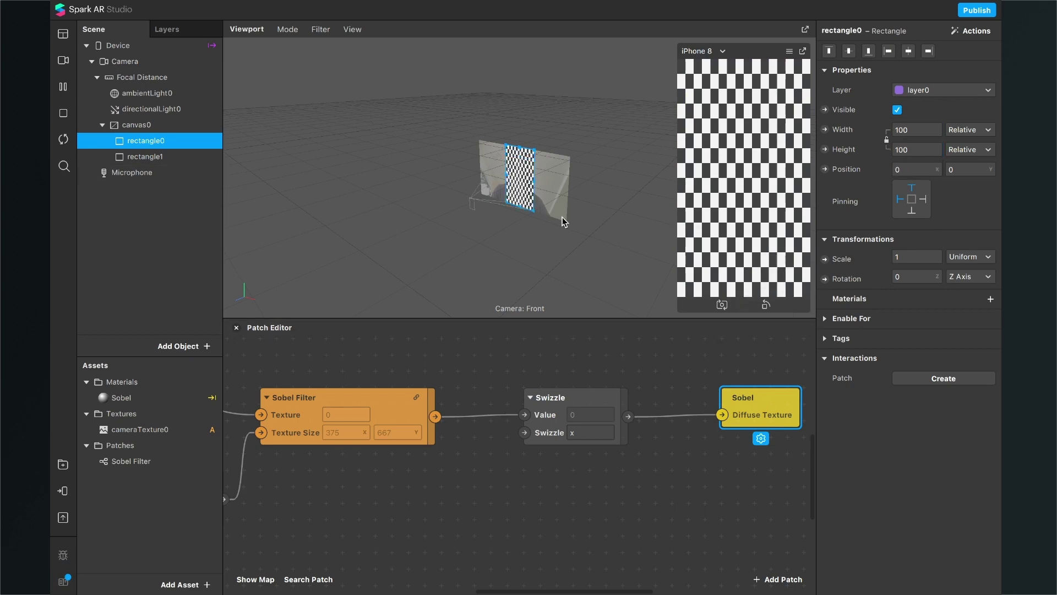
click(150, 158)
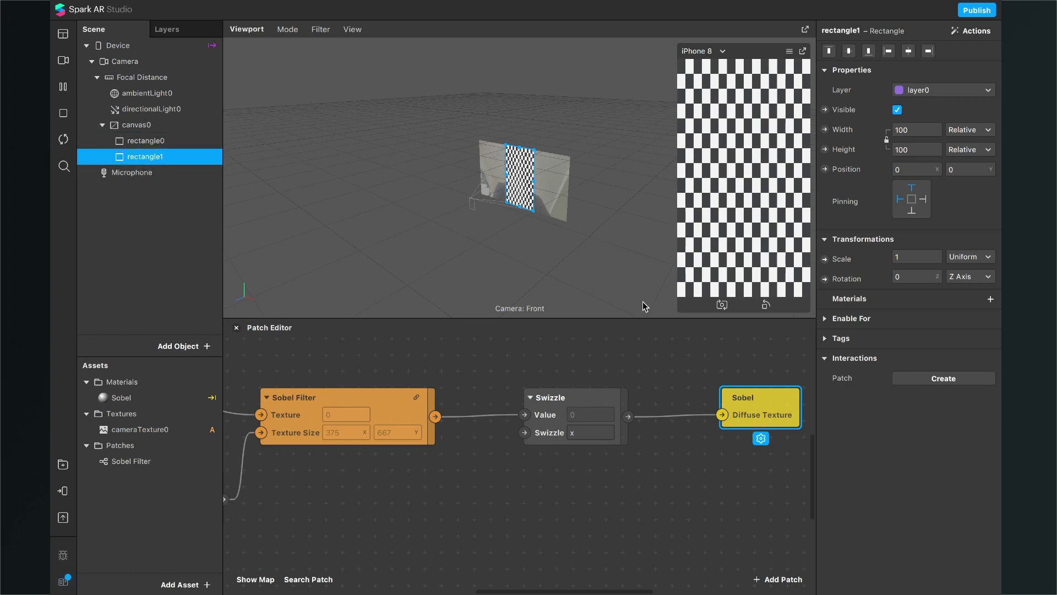
Step: Assign the Sobel material to rectangle1 to show the face's edge outline
click(990, 300)
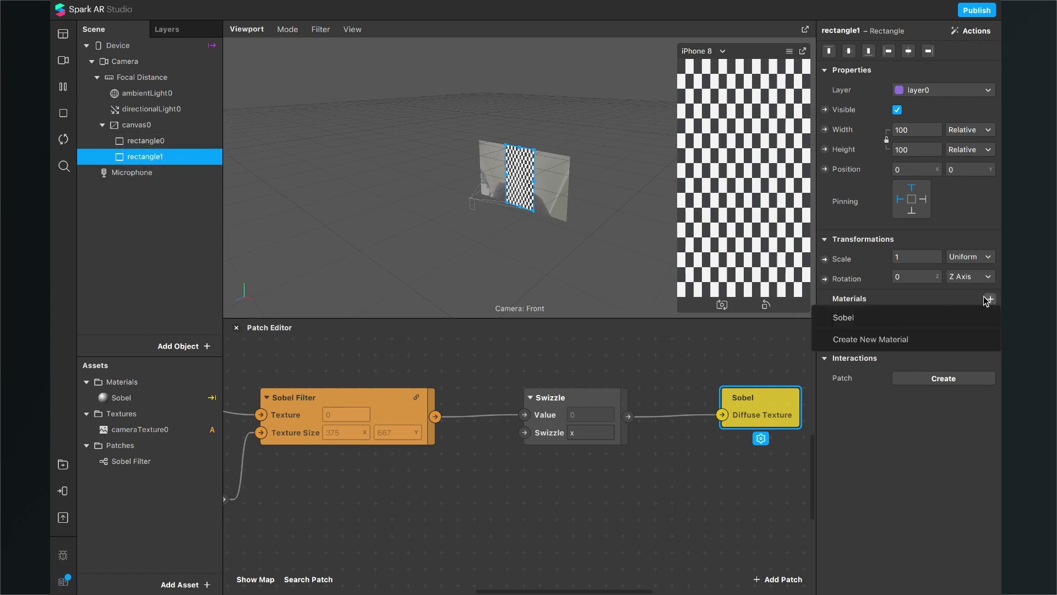
click(917, 316)
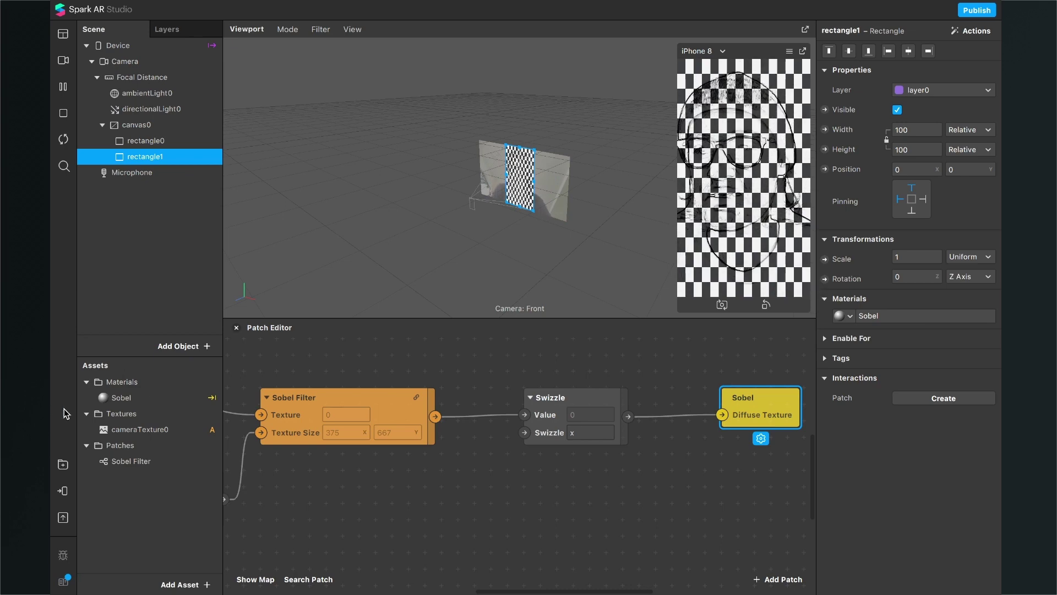
click(179, 584)
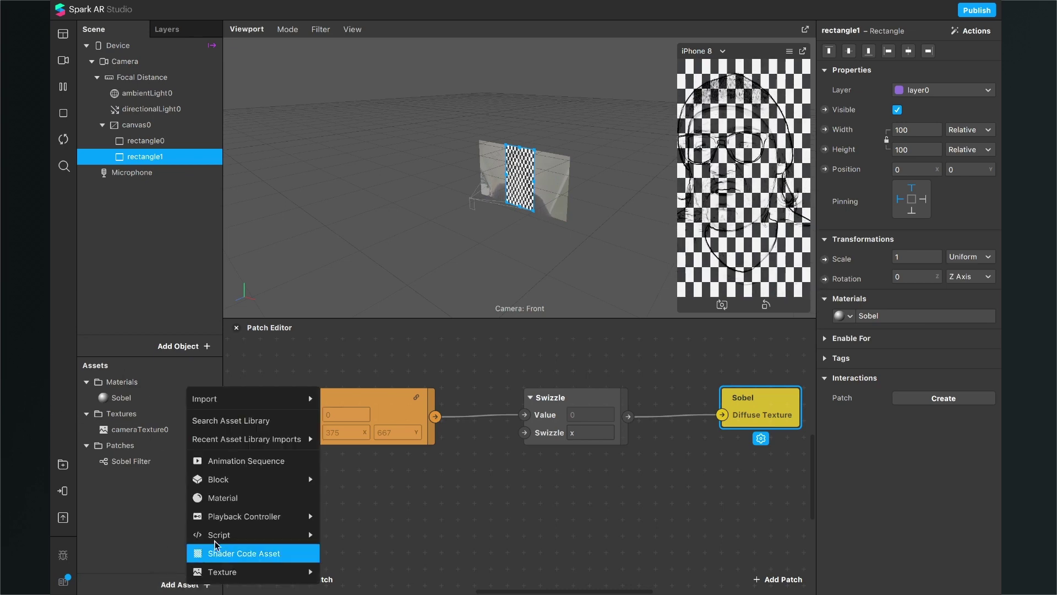
Step: Add a new material named material0 and set its shader type to Flat
click(245, 503)
key(Return)
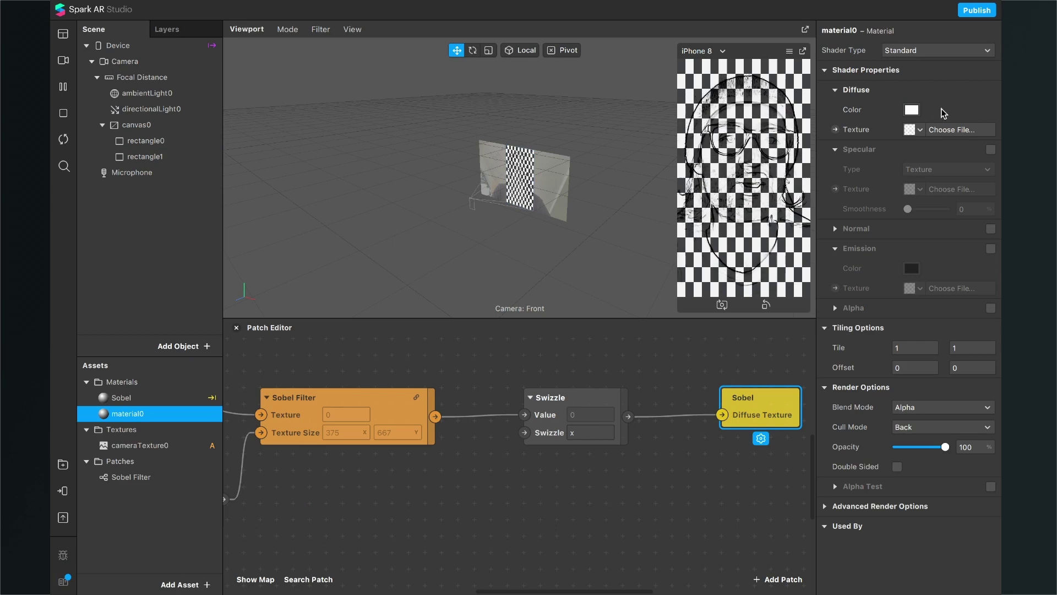
click(952, 53)
click(945, 54)
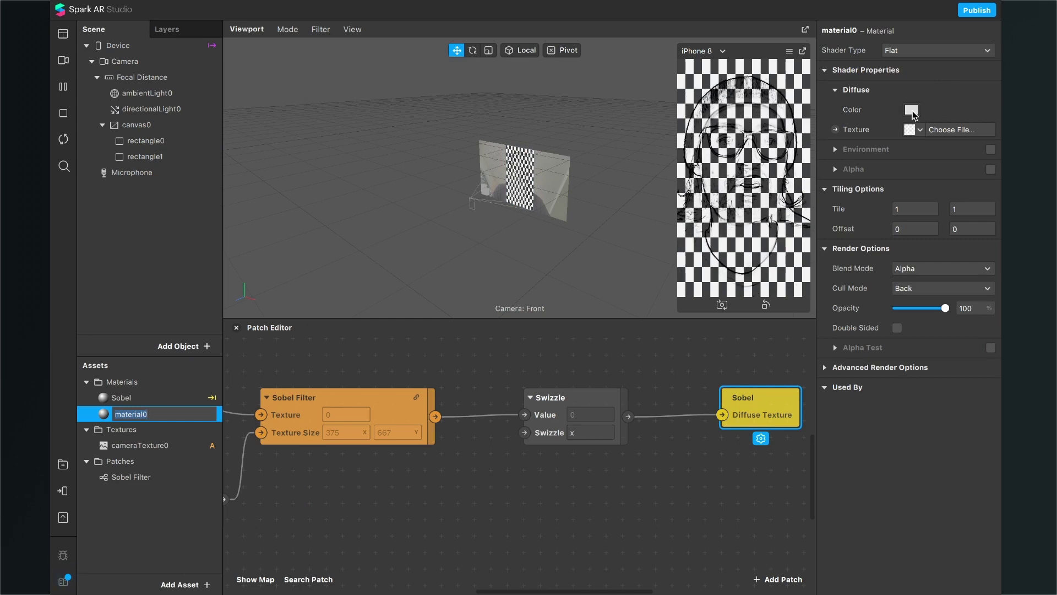
Step: Keep material0's diffuse colour white, then select rectangle0
click(912, 114)
drag(425, 259, 298, 390)
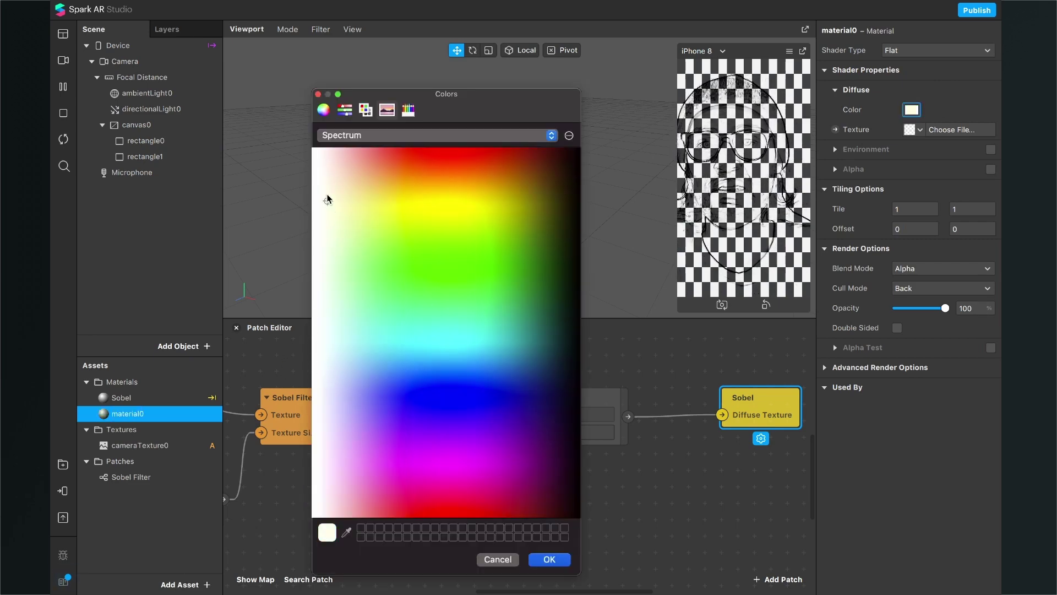
click(498, 557)
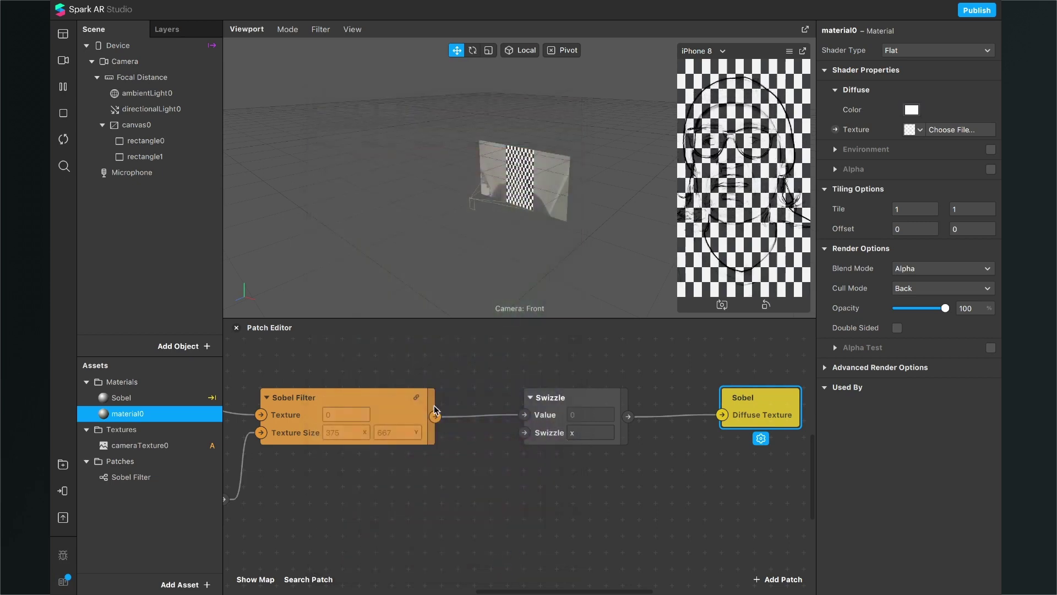
click(181, 142)
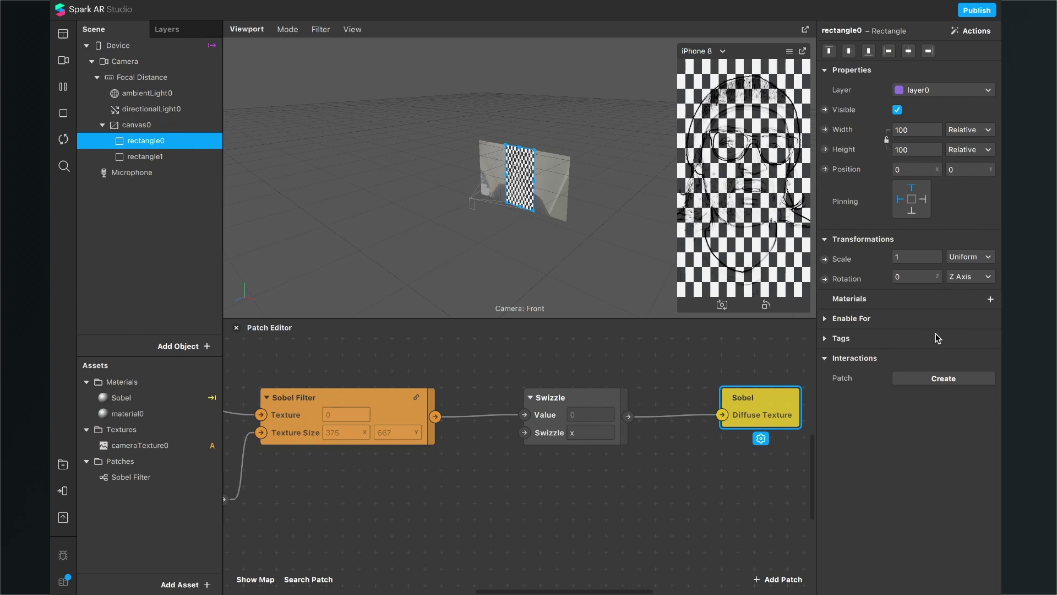
Step: Assign material0 to rectangle0, giving the face outline a white background
click(990, 300)
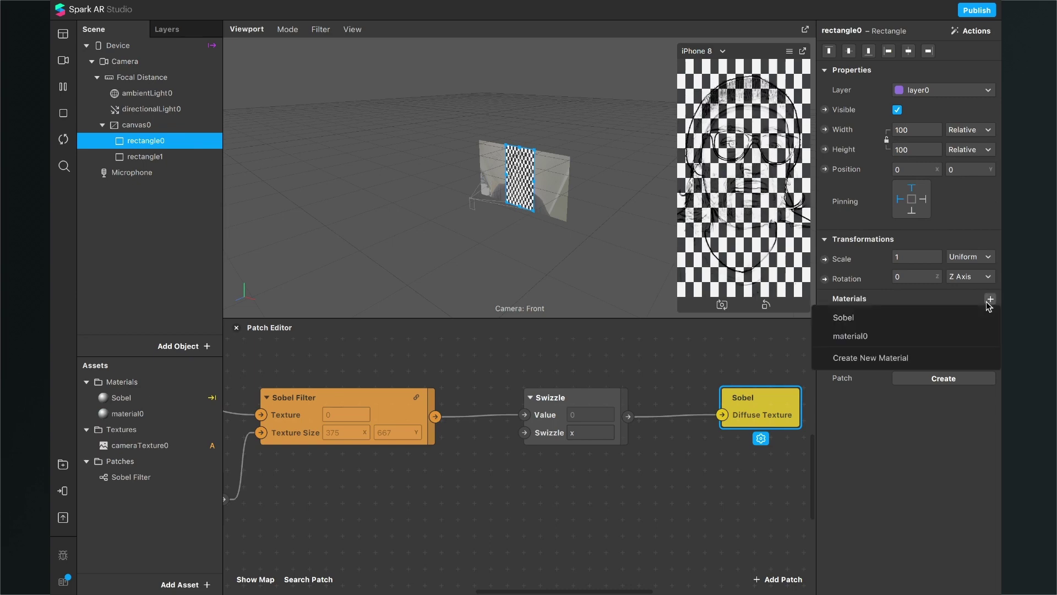
click(910, 337)
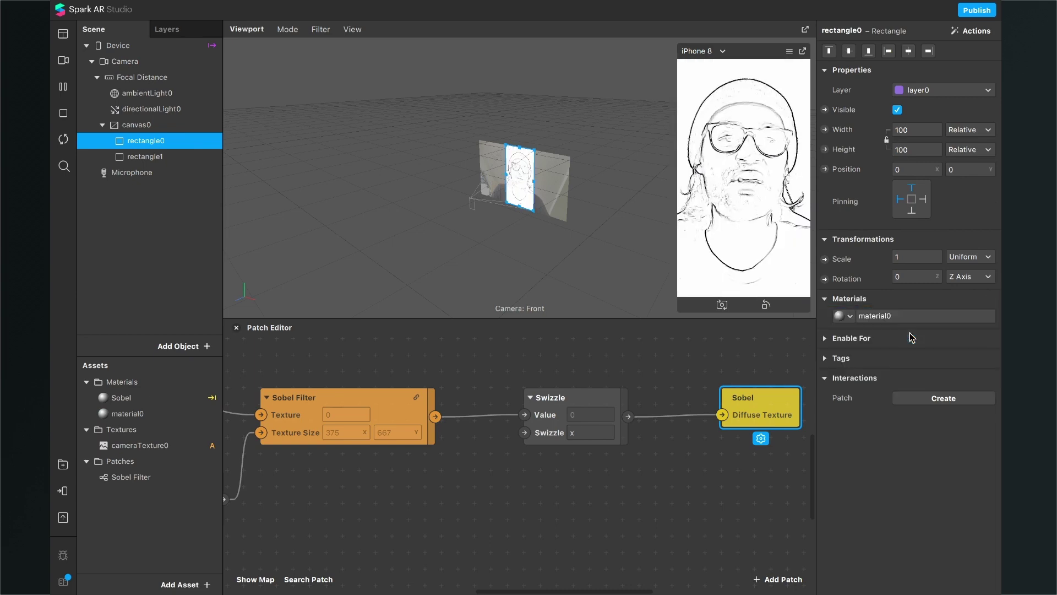